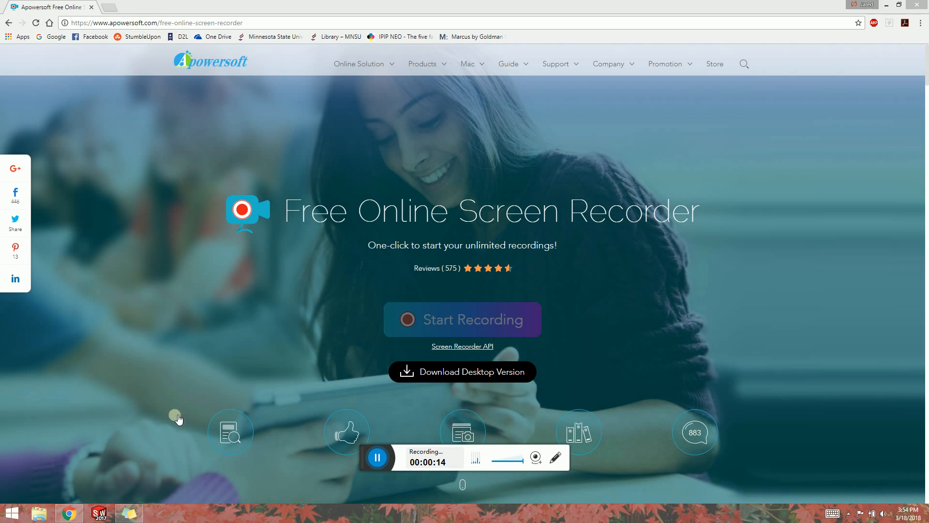
Switch to SolidWorks.
left_click(102, 512)
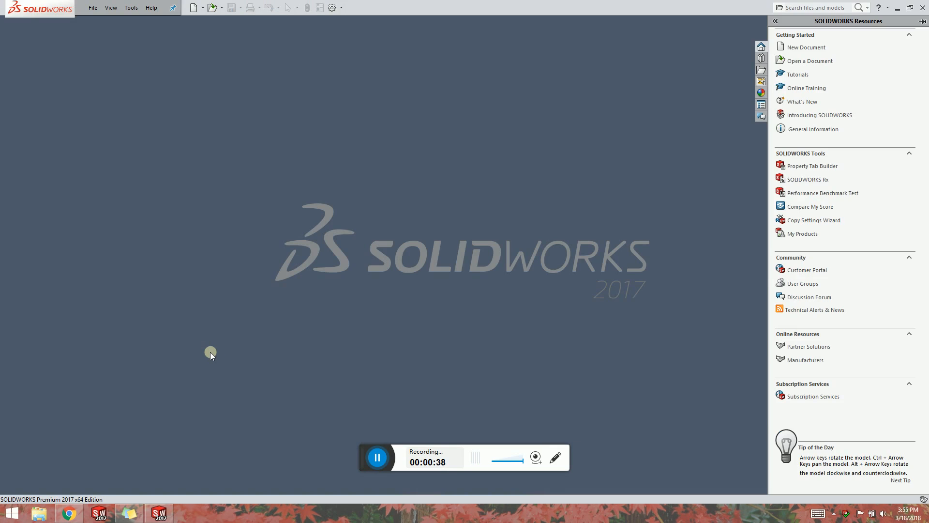
left_click(212, 8)
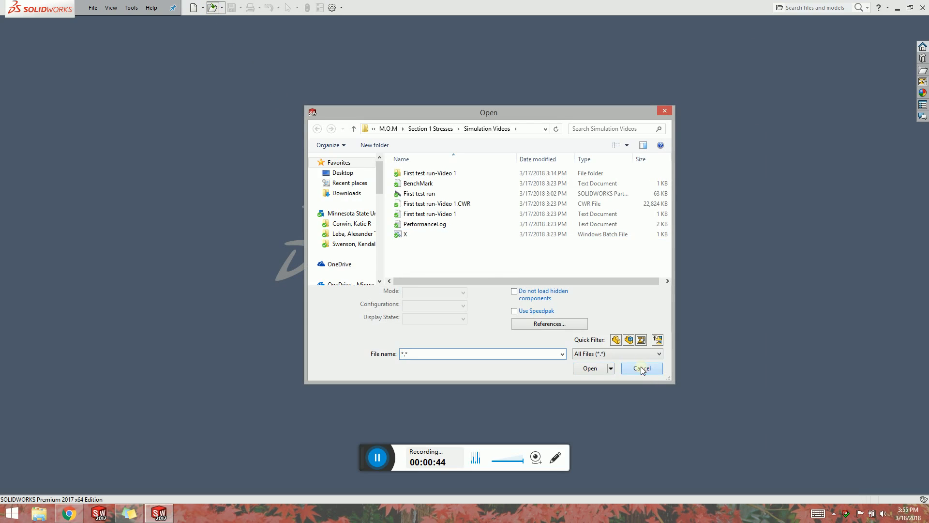
left_click(642, 368)
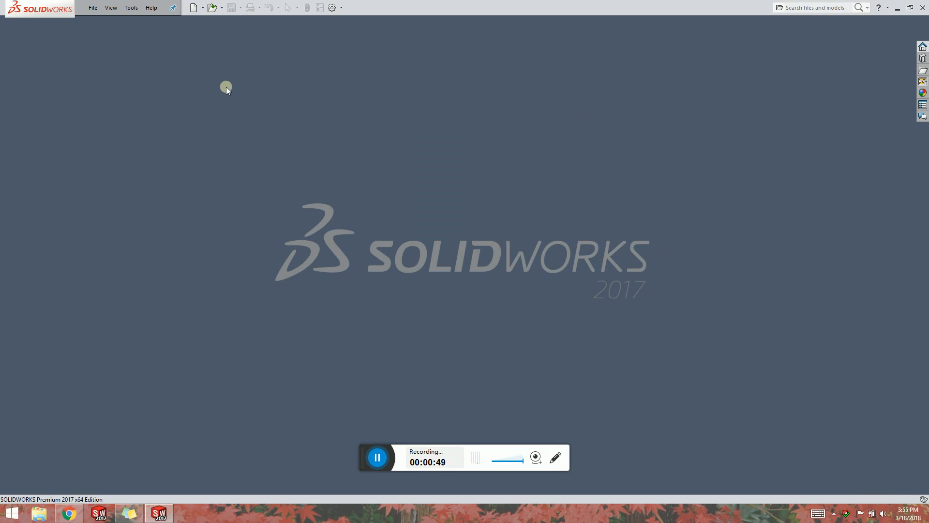
Create a new Part document.
left_click(194, 7)
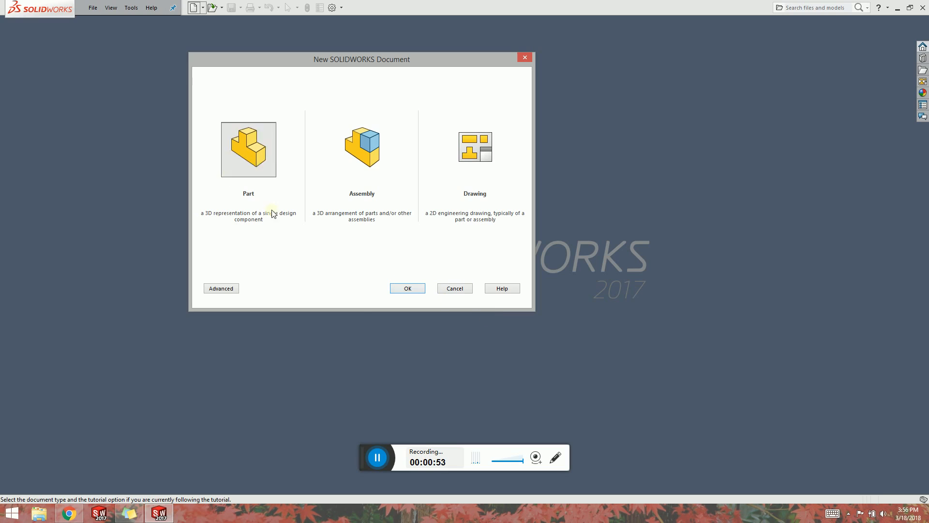
left_click(403, 289)
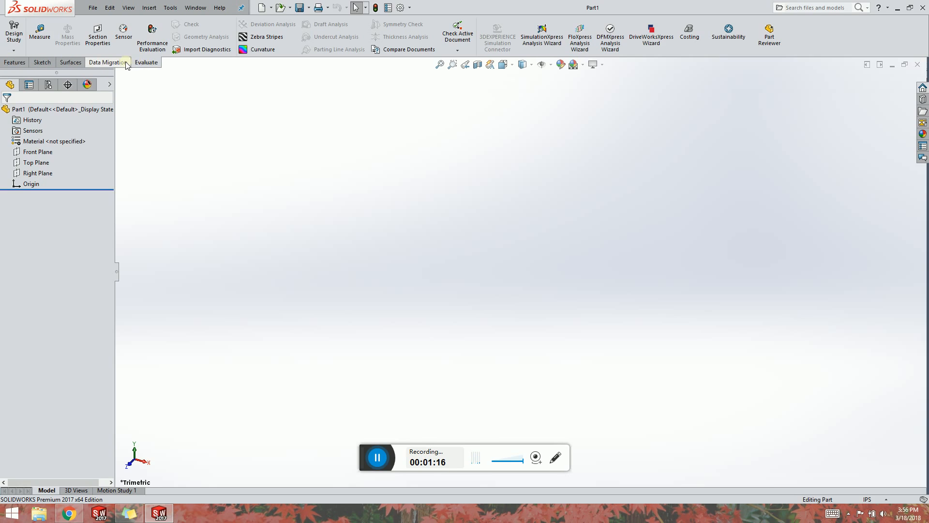
Show the SOLIDWORKS Add-Ins tab in the CommandManager and open it.
right_click(141, 62)
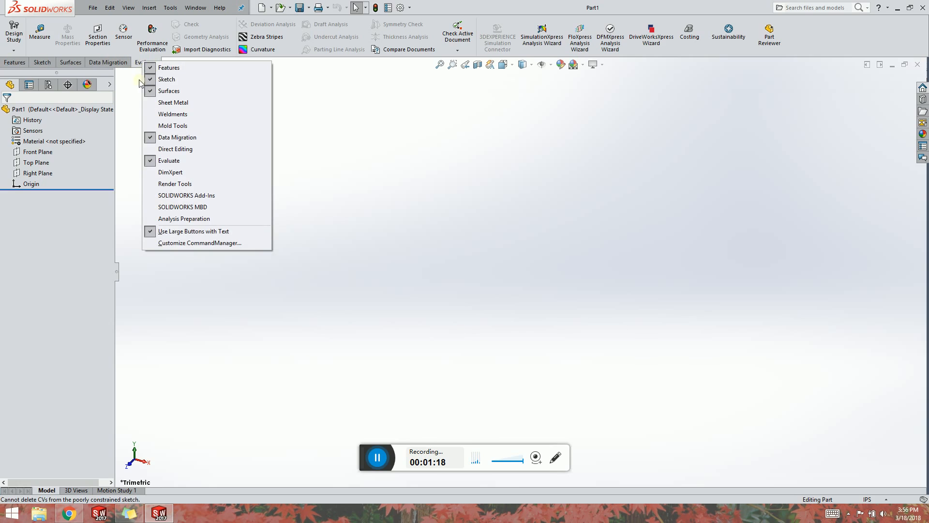
left_click(194, 196)
left_click(194, 62)
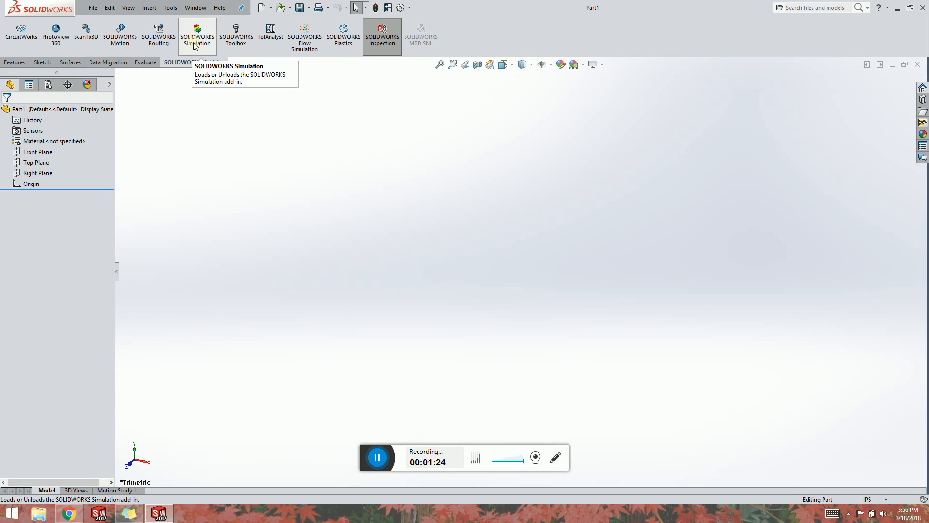
Enable the SOLIDWORKS Simulation add-in in the Add-Ins dialog.
left_click(171, 8)
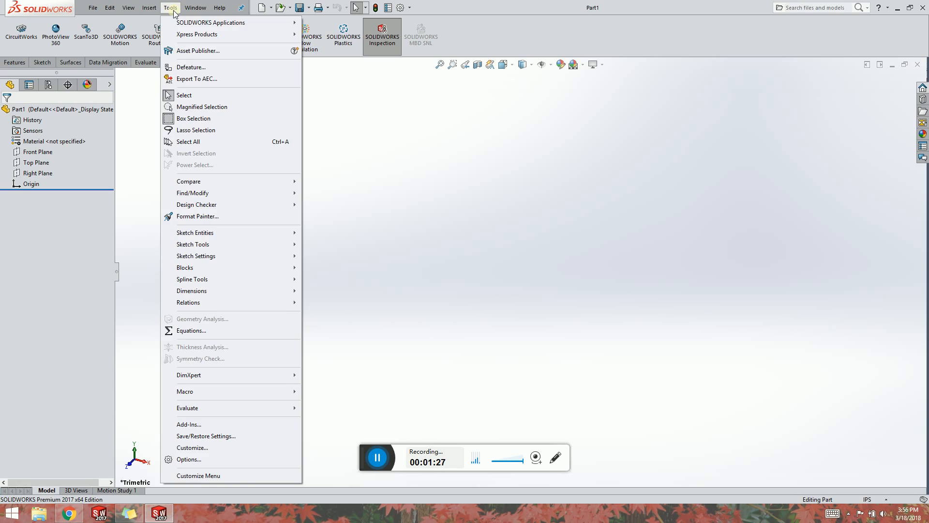
left_click(201, 424)
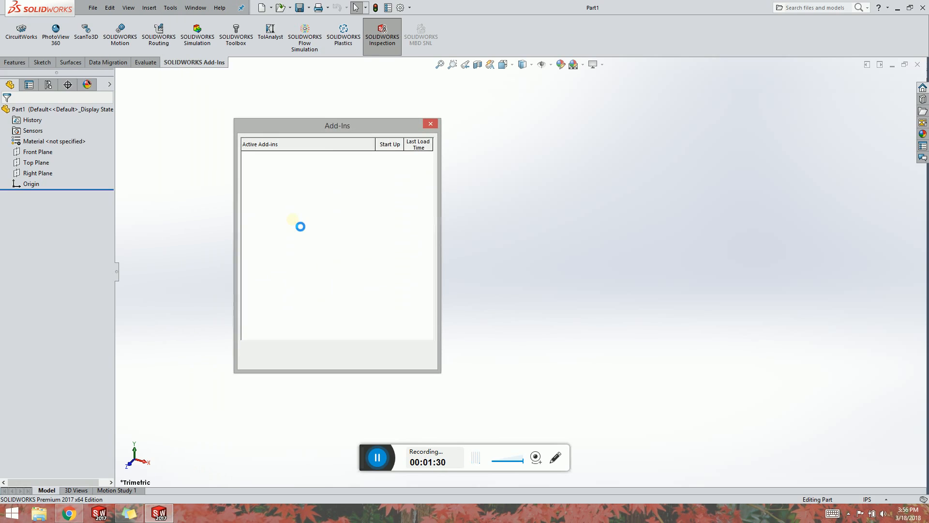
left_click(246, 233)
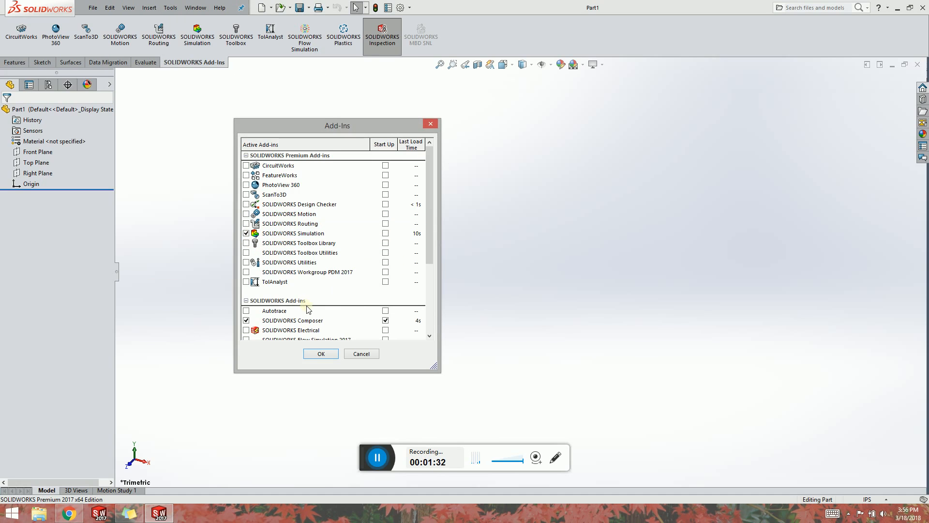
left_click(320, 354)
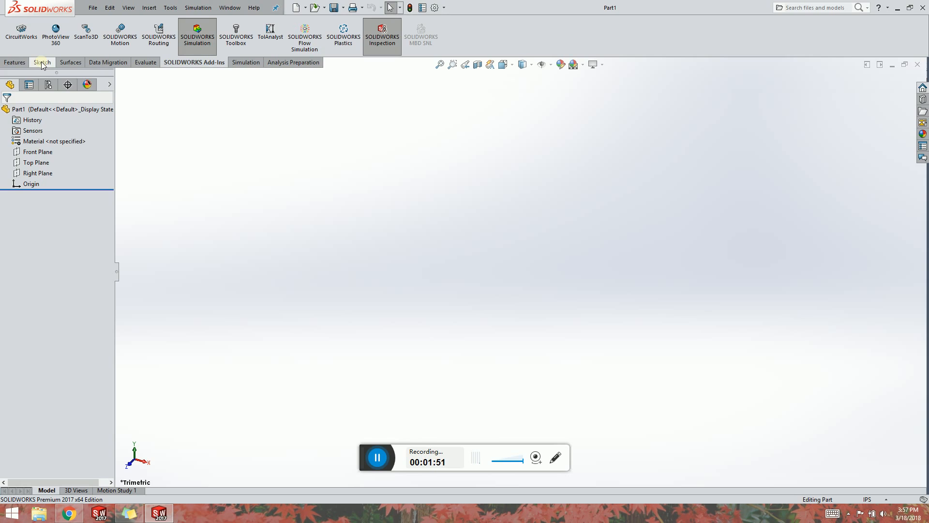
Start an Extruded Boss/Base and choose the Front Plane as its sketch plane.
left_click(42, 63)
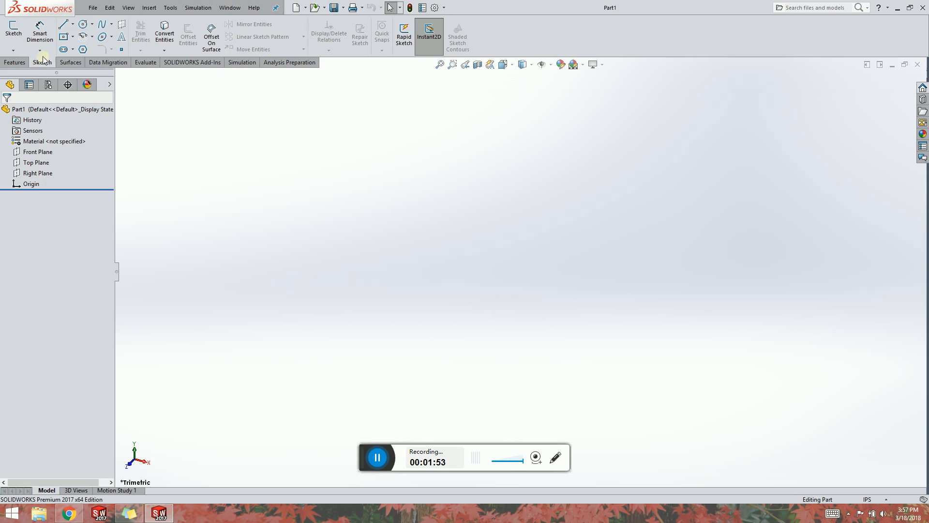
left_click(14, 62)
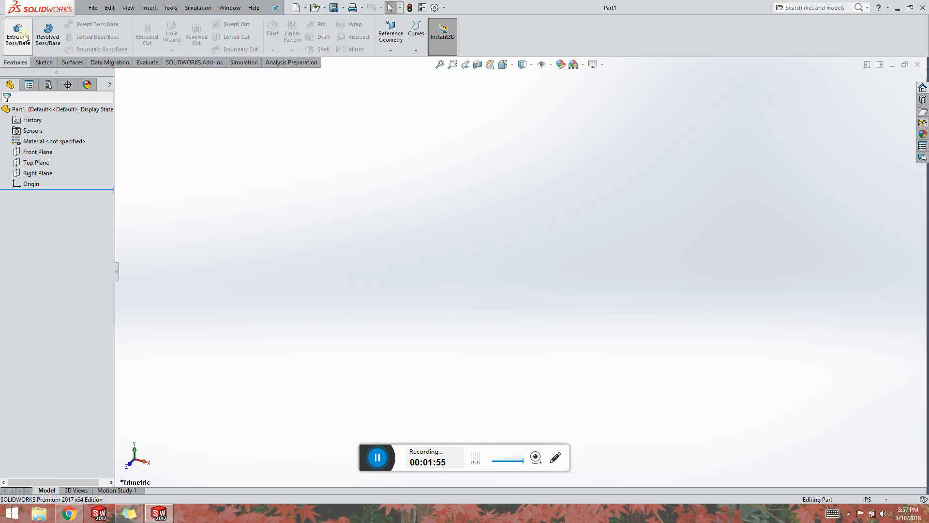
left_click(18, 34)
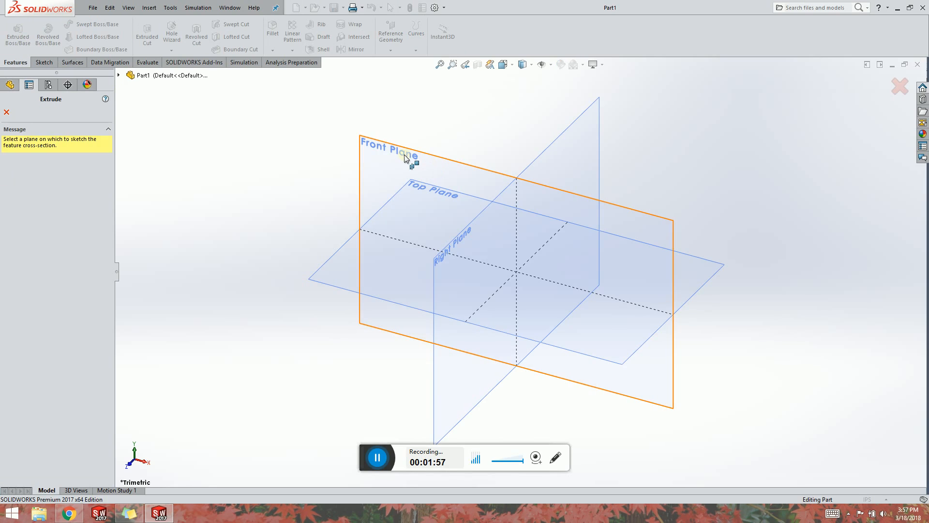
left_click(401, 153)
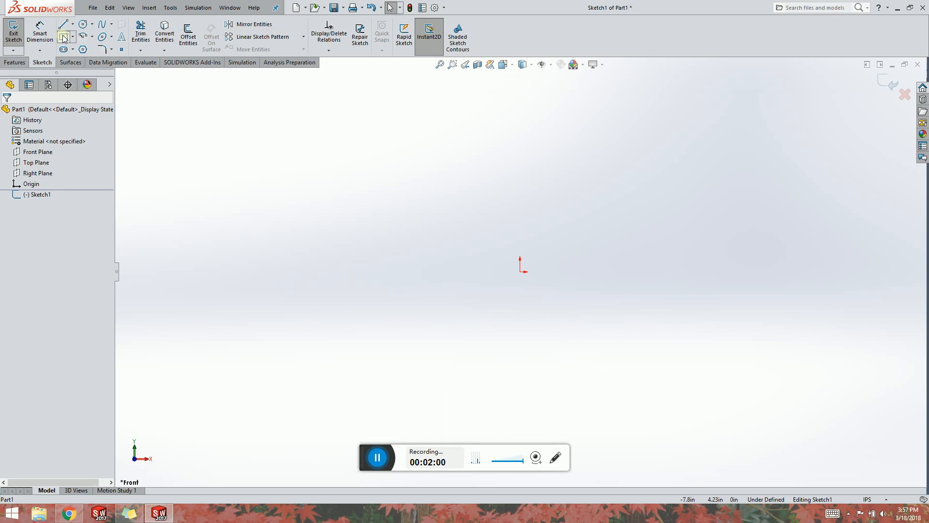
Sketch a center rectangle on the origin, about 6.8 in wide by 4.7 in tall.
left_click(63, 37)
left_click(48, 150)
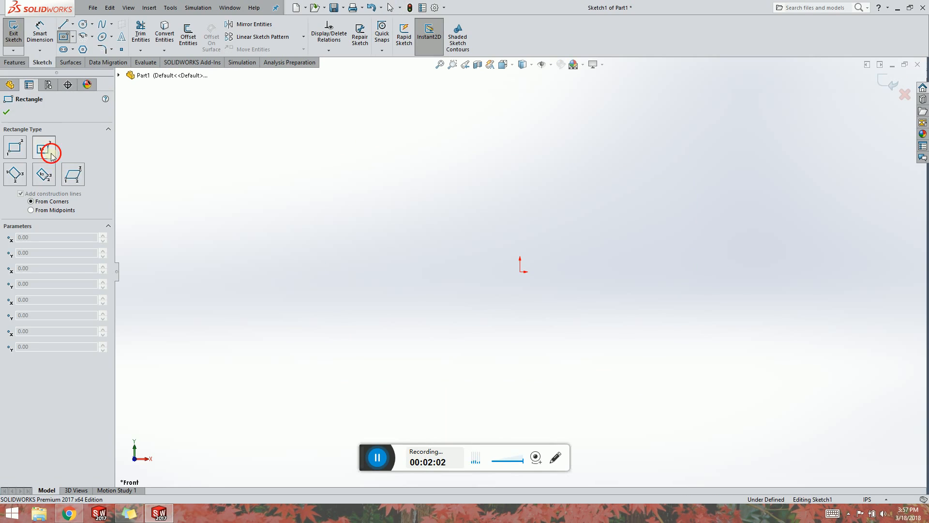
left_click(520, 272)
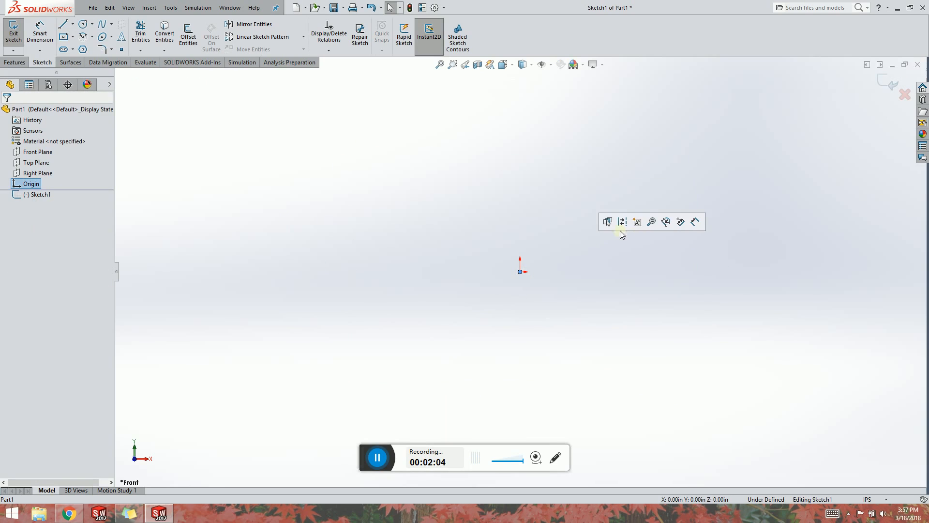
left_click(64, 37)
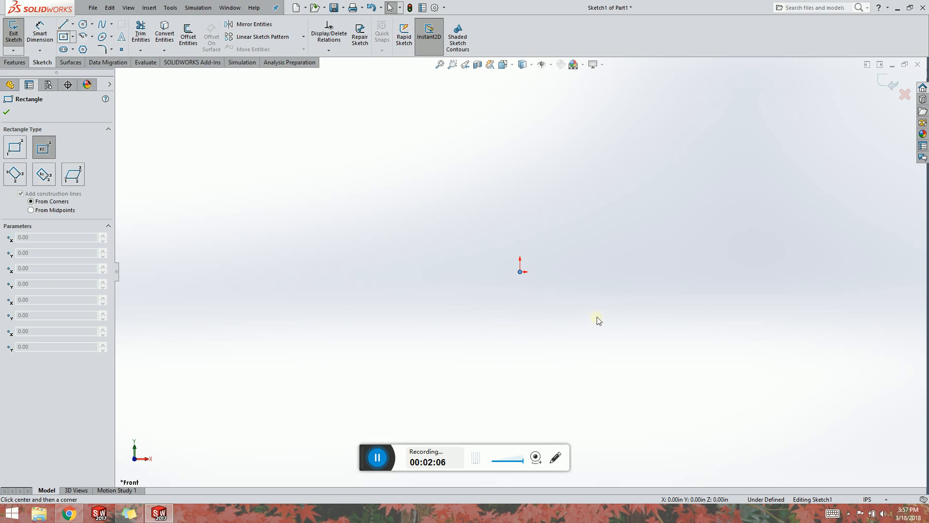
left_click(521, 272)
left_click(681, 159)
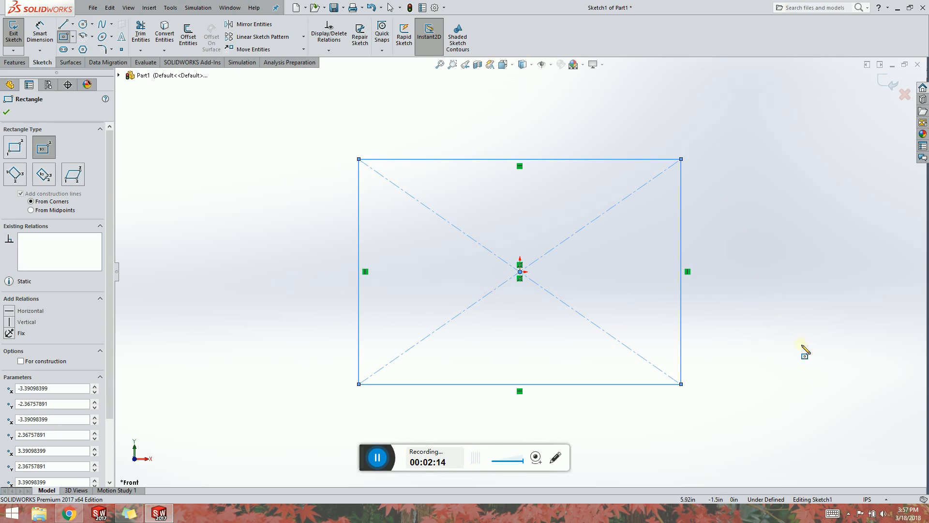
Switch the document units to MMGS (millimeter, gram, second).
left_click(883, 500)
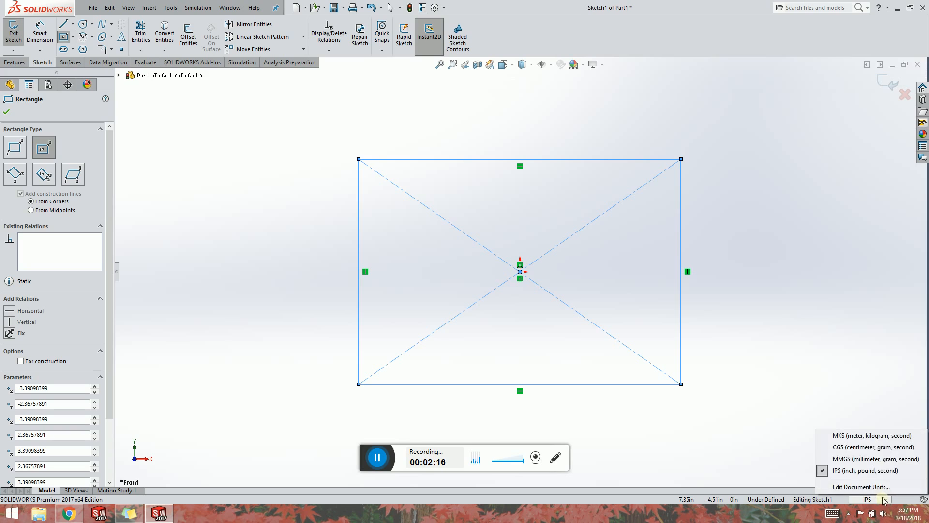
left_click(870, 458)
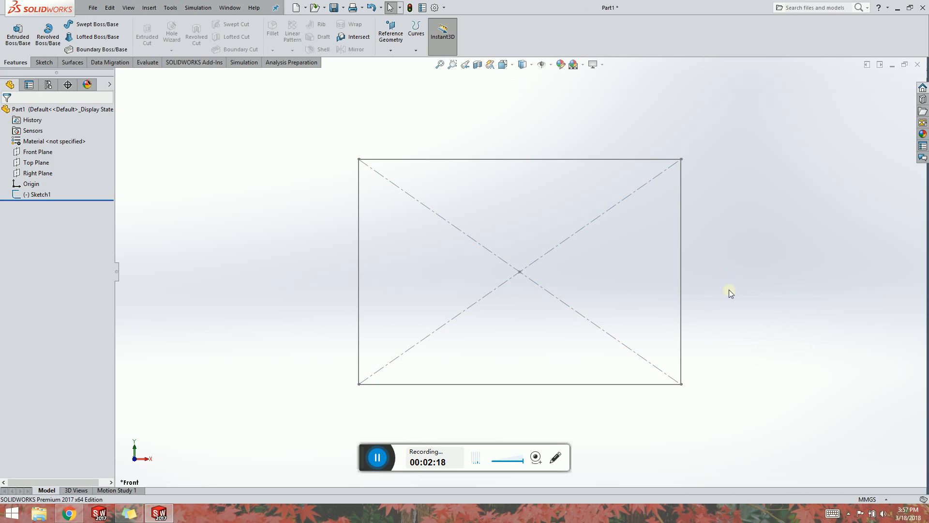
Reopen Sketch1 for editing.
right_click_drag(728, 290, 710, 147)
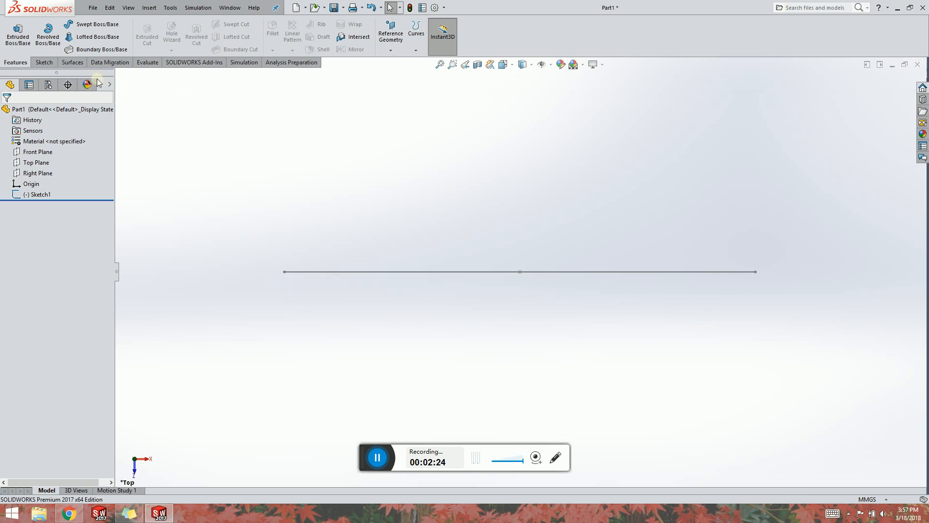
middle_click_drag(390, 231, 410, 128)
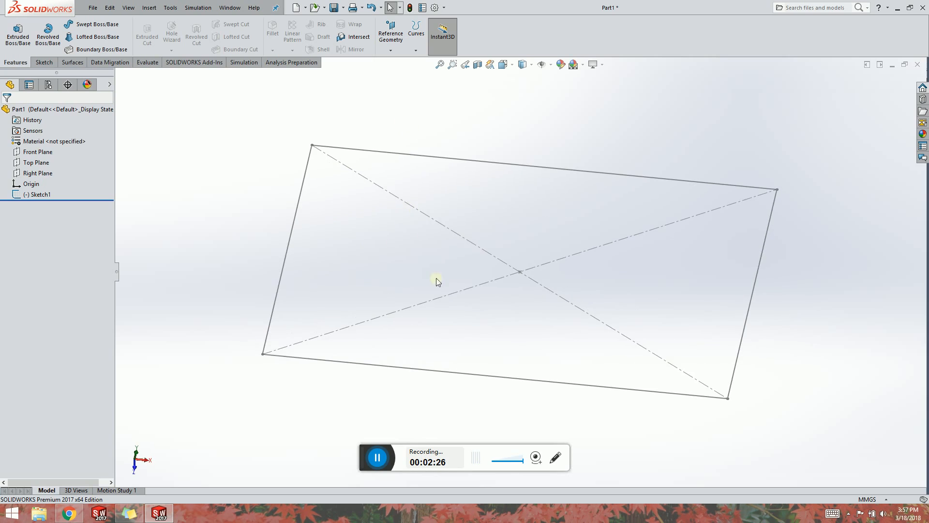
mouse_move(436, 281)
middle_mouse_down()
mouse_move(414, 325)
mouse_move(368, 290)
middle_mouse_up()
left_click(41, 193)
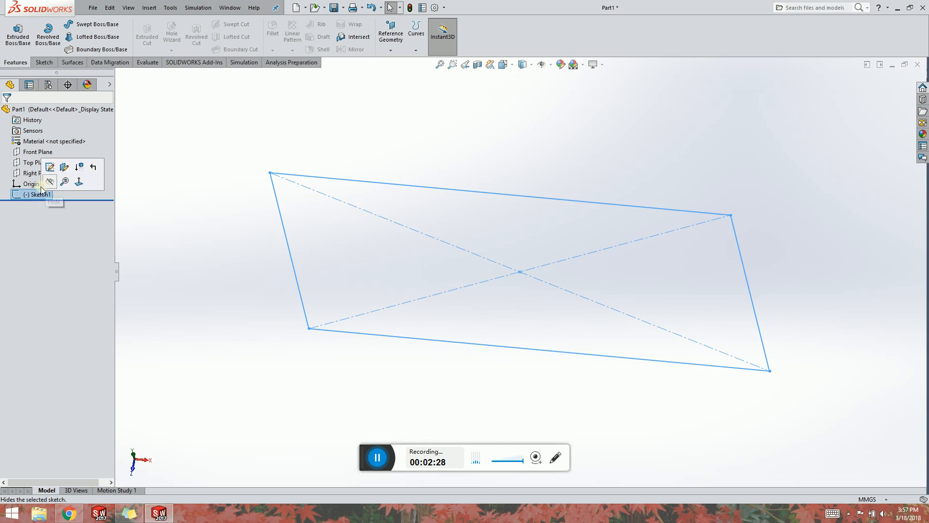
left_click(50, 167)
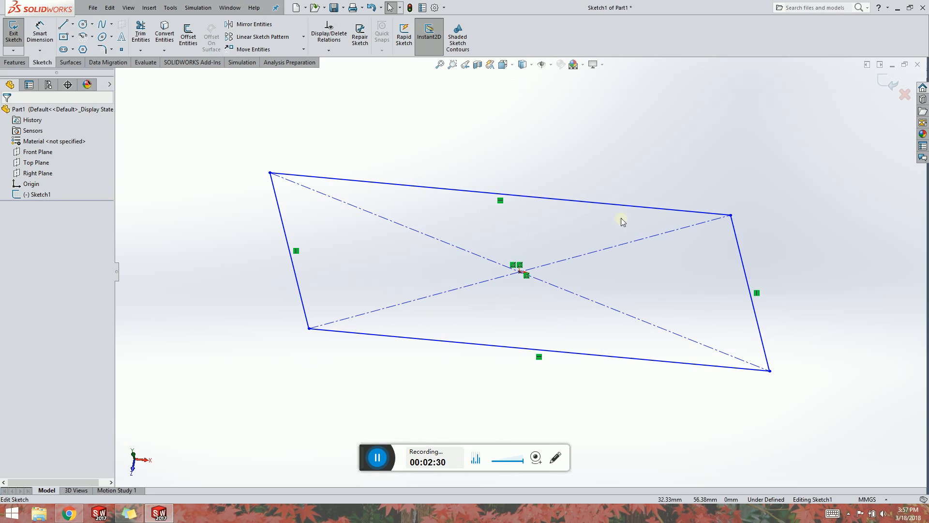
Dimension the rectangle's short side as 20 mm.
right_click_drag(769, 263, 765, 196)
left_click(743, 263)
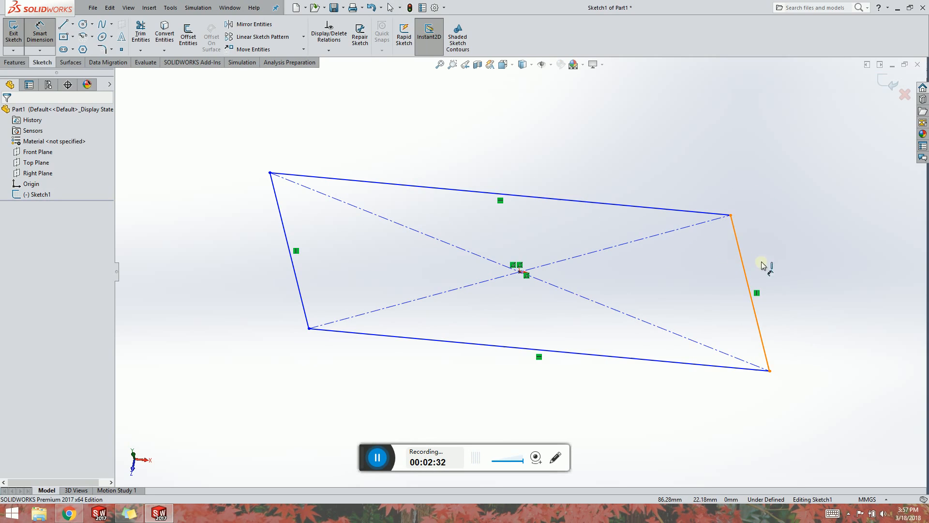
left_click(762, 265)
left_click(787, 263)
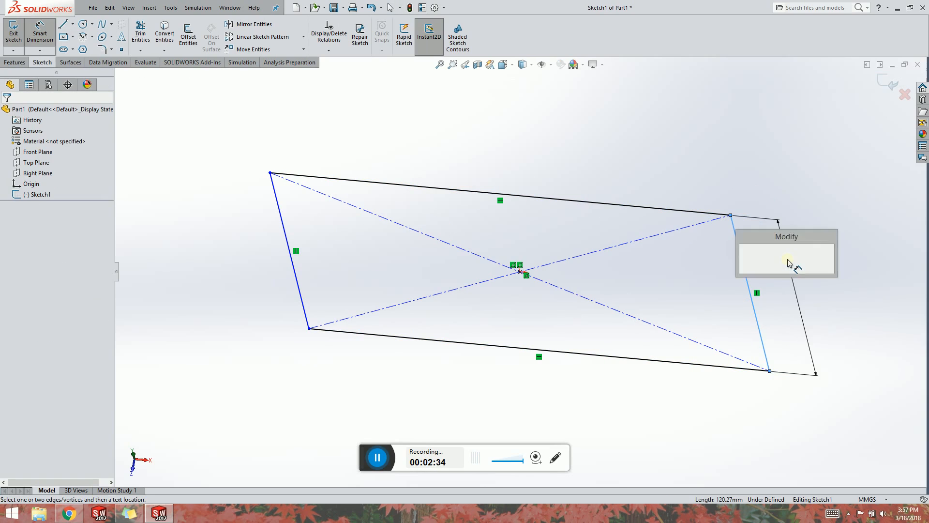
type("20")
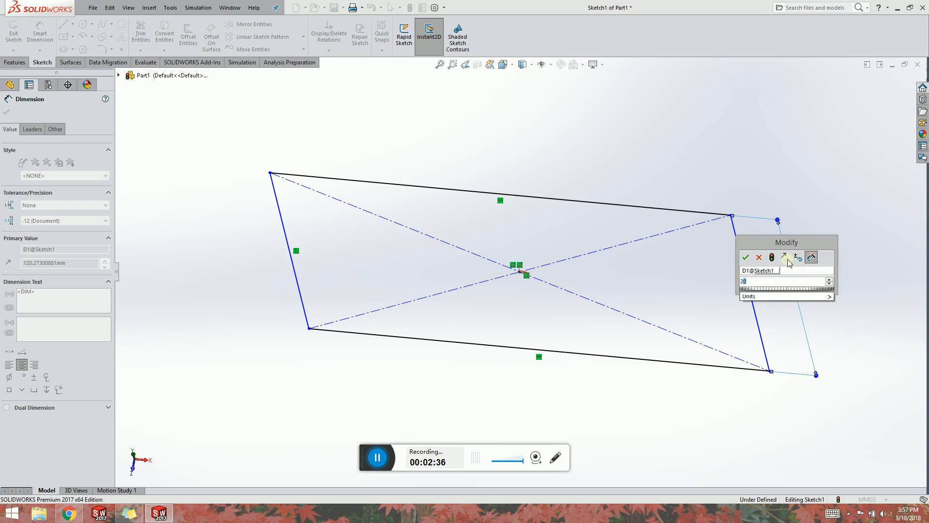
key("Return")
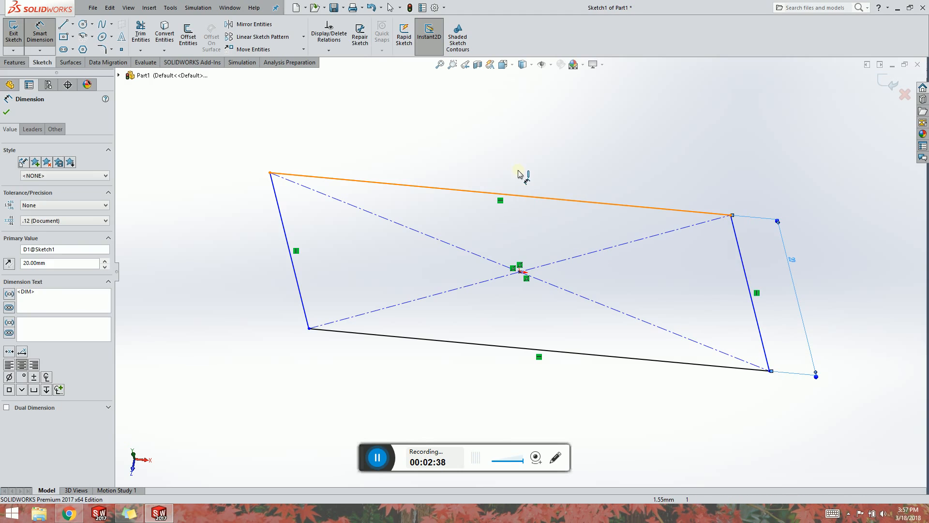
Dimension the rectangle's long edge as 100 mm and exit the sketch to continue the extrusion.
left_click(519, 174)
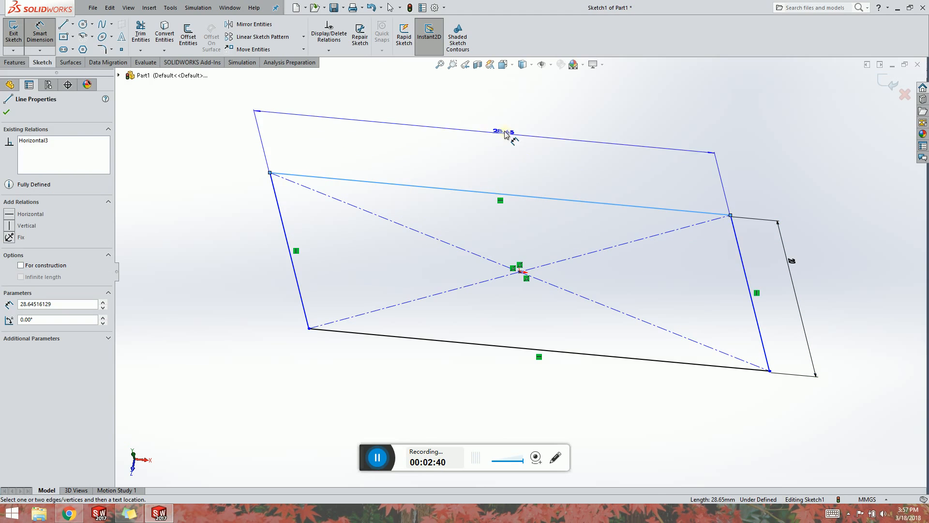
left_click(498, 150)
type("100")
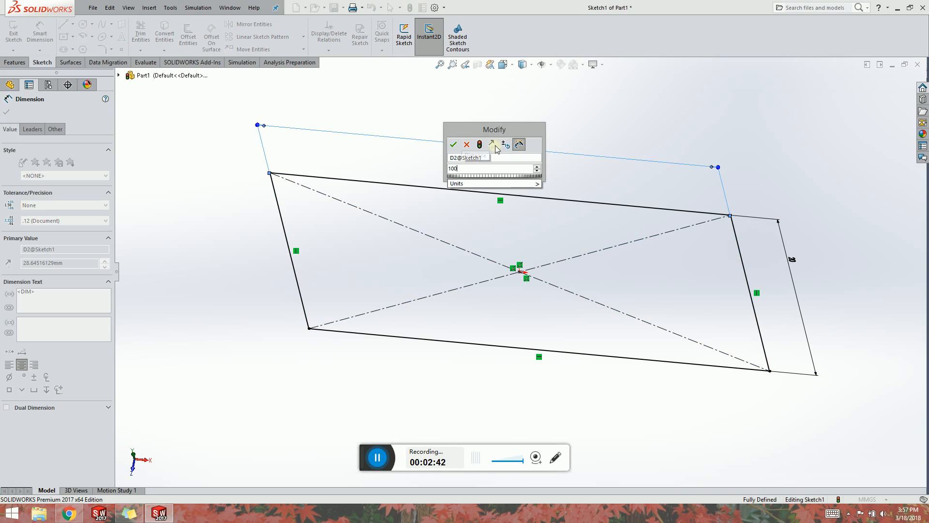
key("Return")
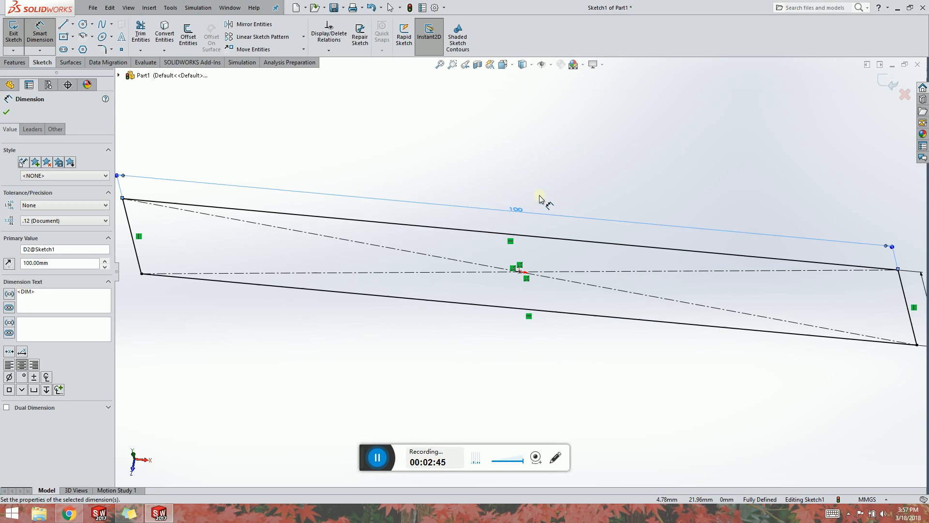
key("f")
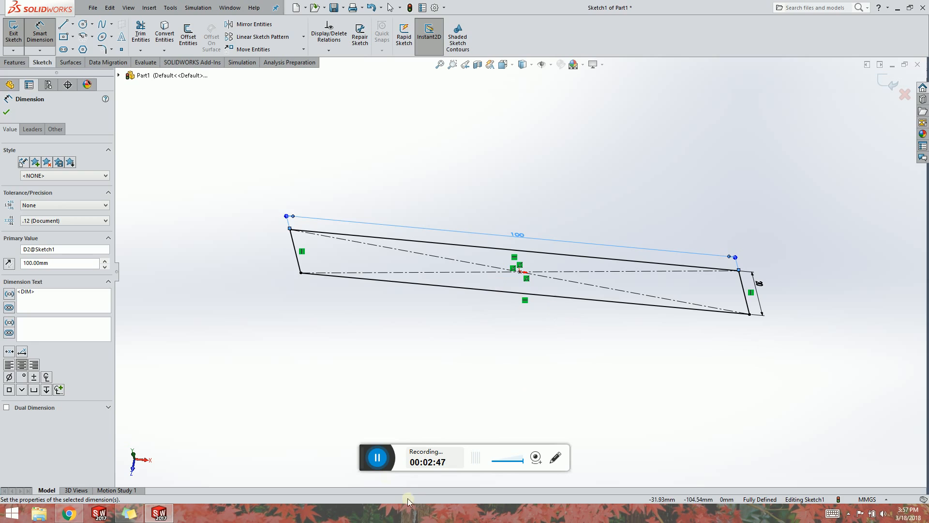
left_click(6, 112)
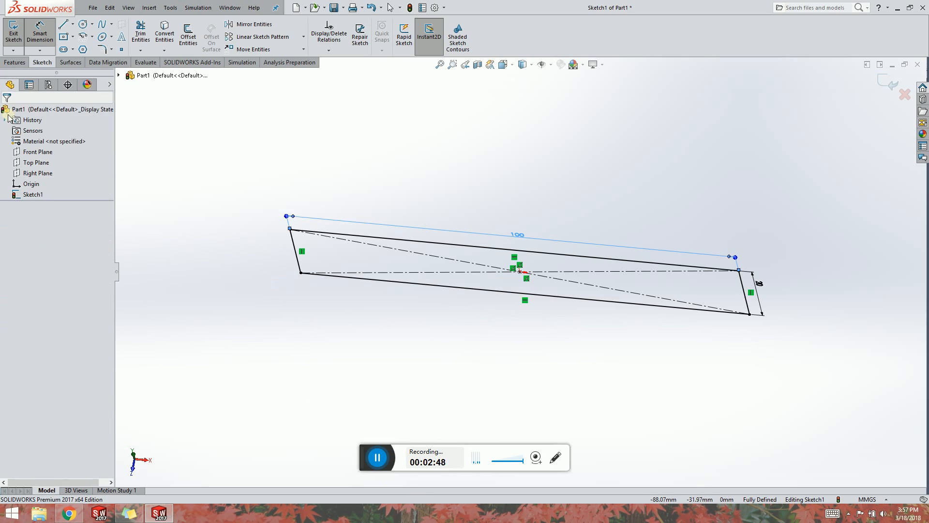
left_click(13, 36)
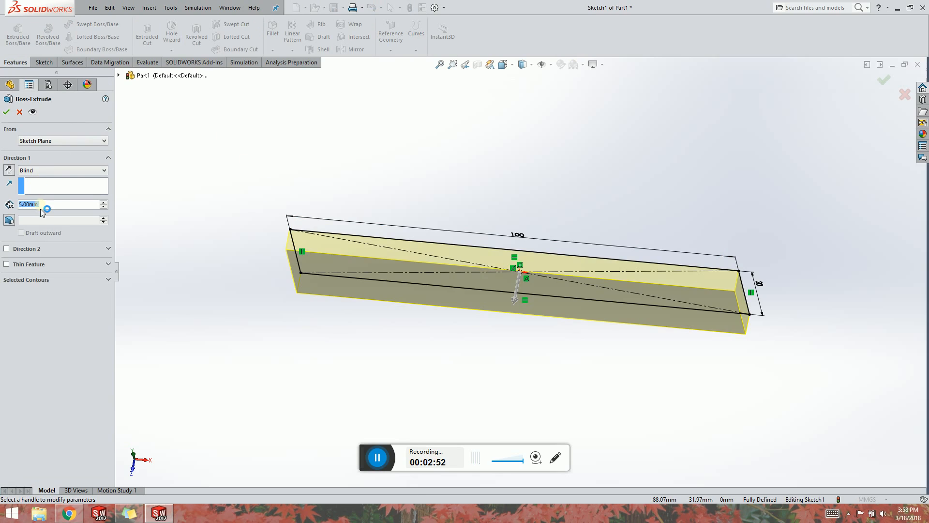
Extrude the sketch 10 mm with a Mid Plane end condition and dismiss the blank pop-up window.
left_click(54, 171)
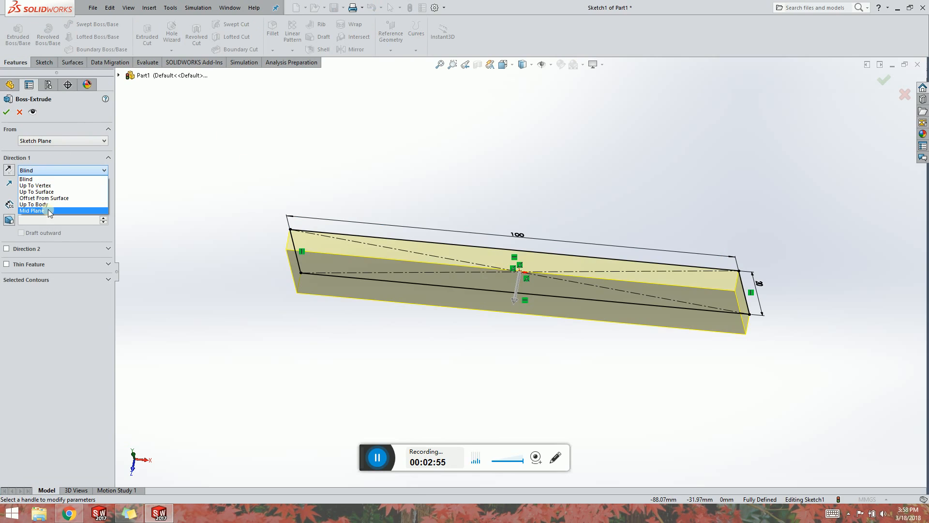
left_click(48, 209)
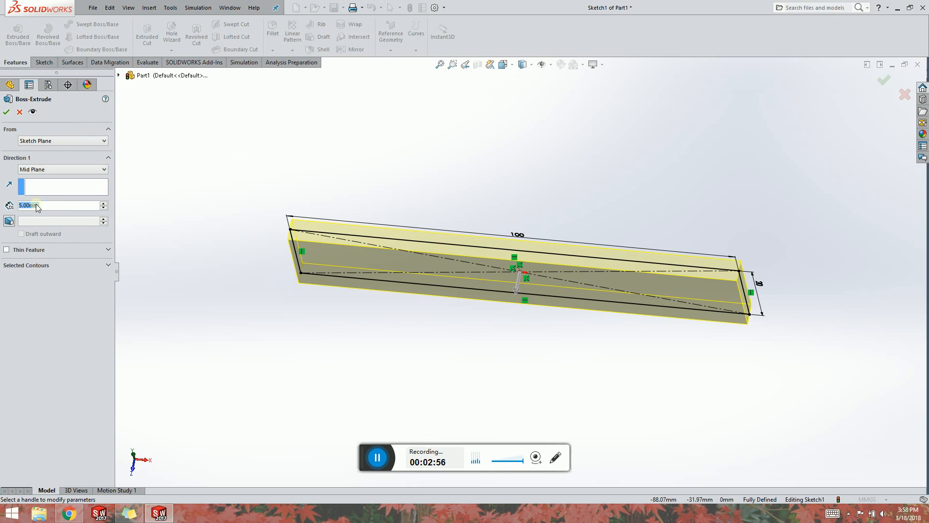
type("10")
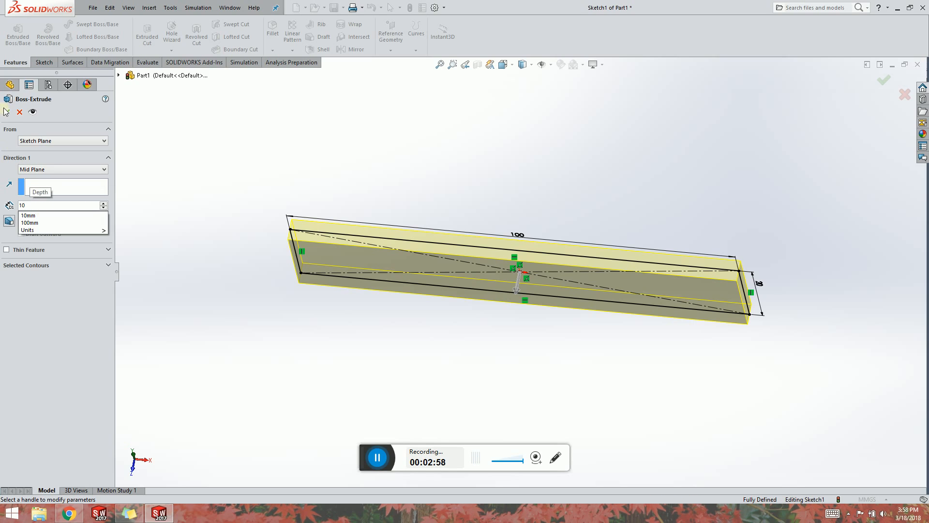
key("Return")
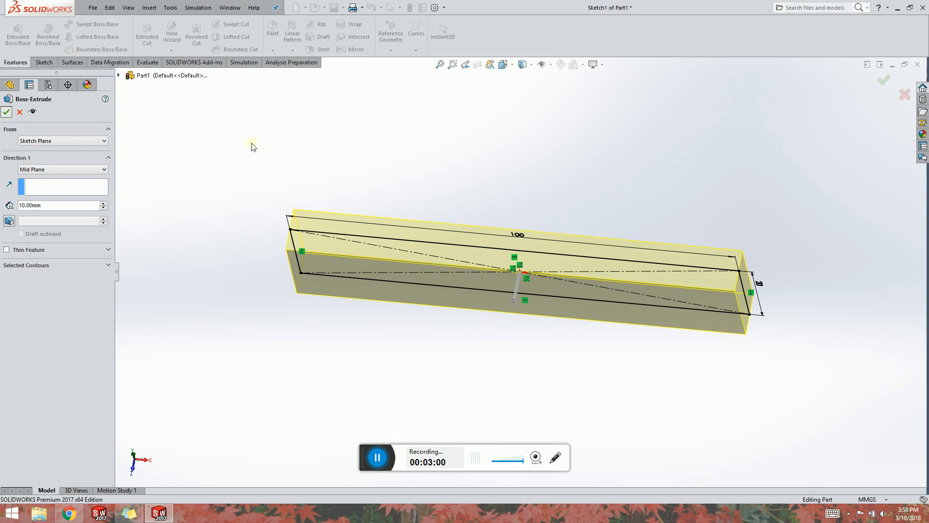
key("Return")
middle_click_drag(572, 245, 553, 137)
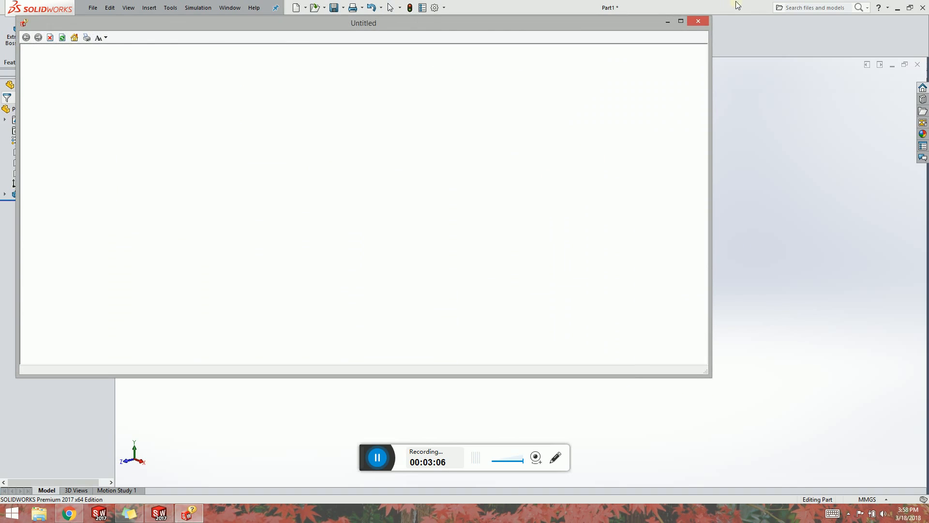
left_click(698, 21)
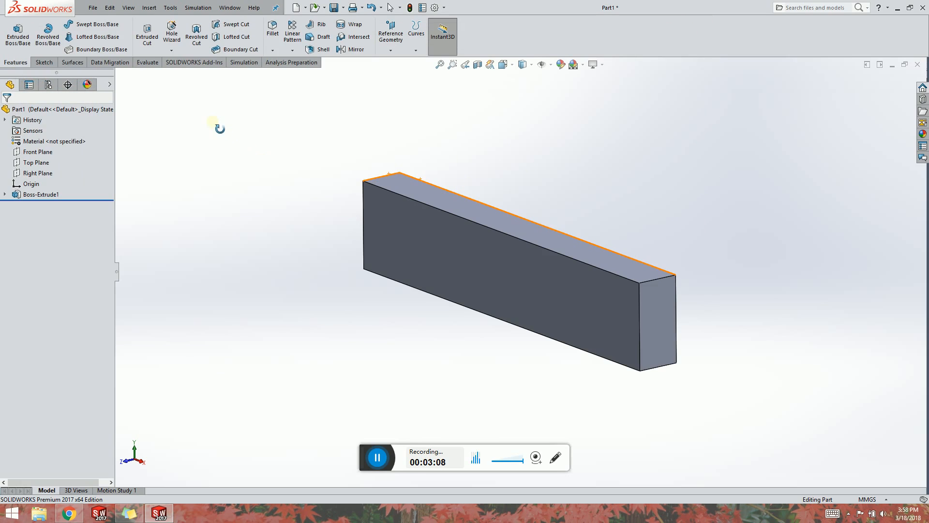
Create a new static simulation study named Dual Loads.
left_click(242, 62)
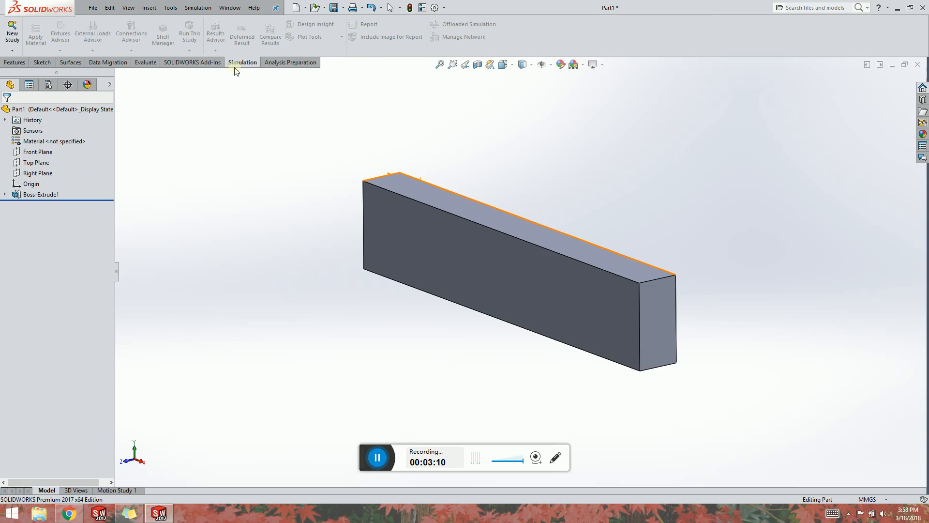
left_click(12, 34)
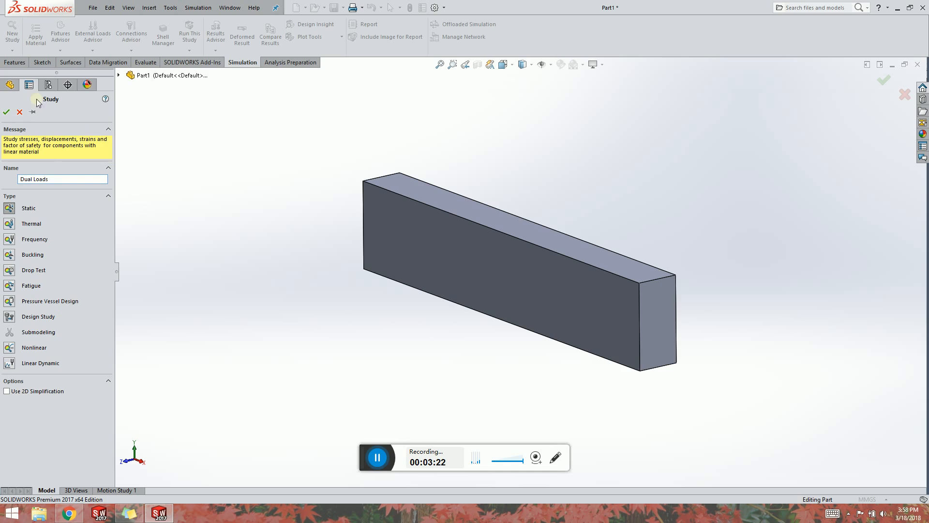
left_click(6, 112)
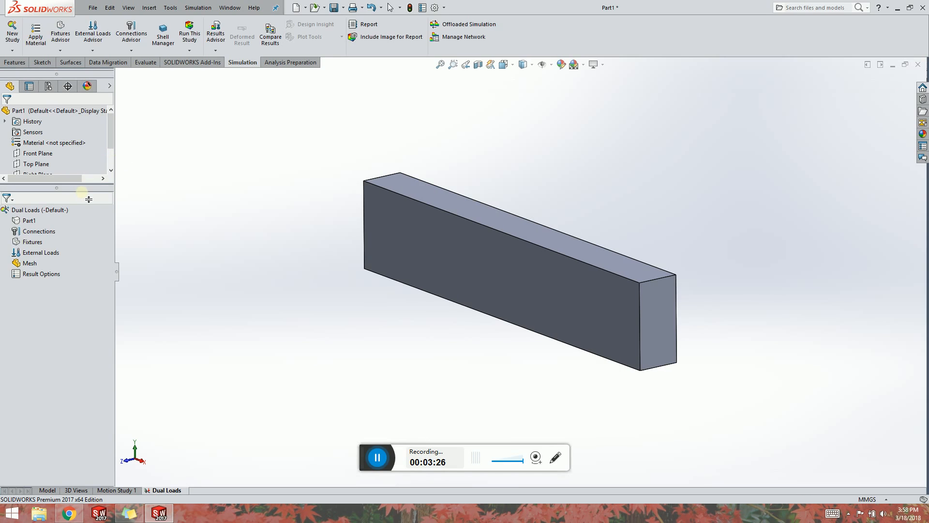
Apply Alloy Steel as the part's material.
right_click(29, 220)
left_click(81, 225)
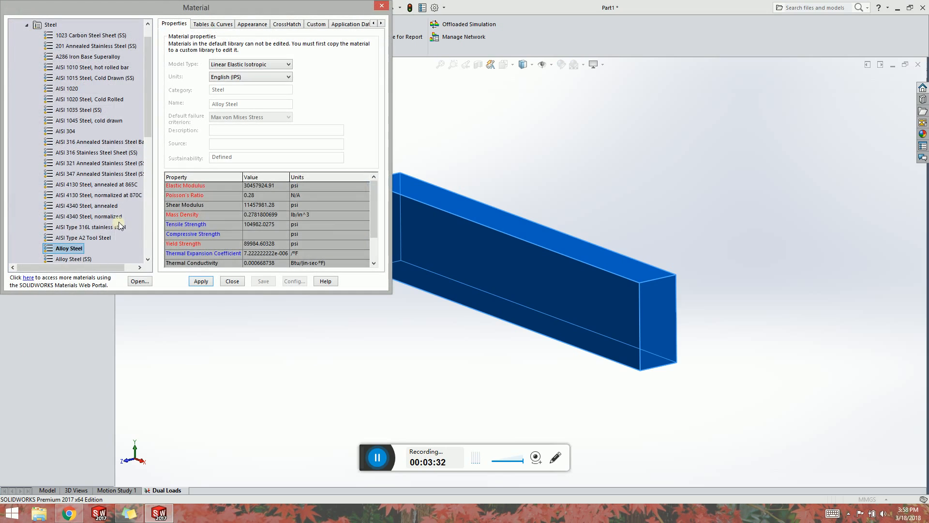
left_click(77, 247)
left_click(203, 281)
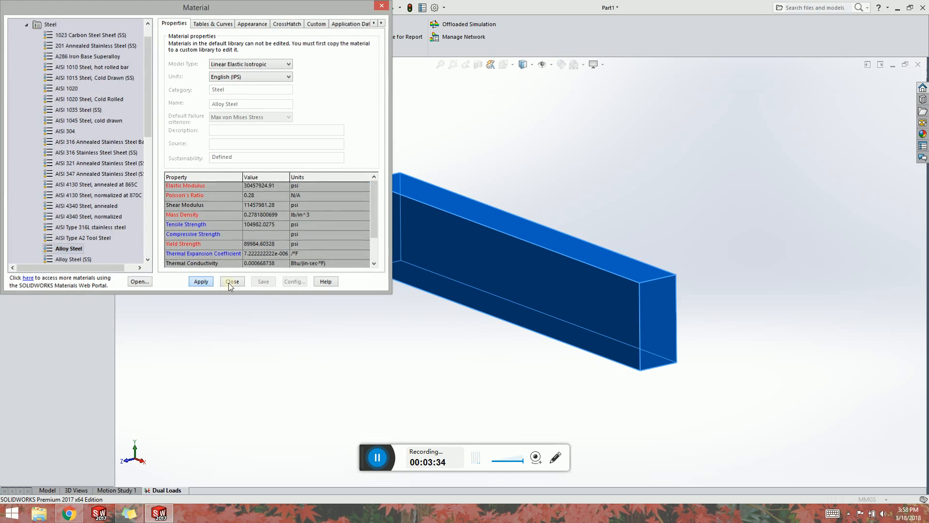
left_click(229, 282)
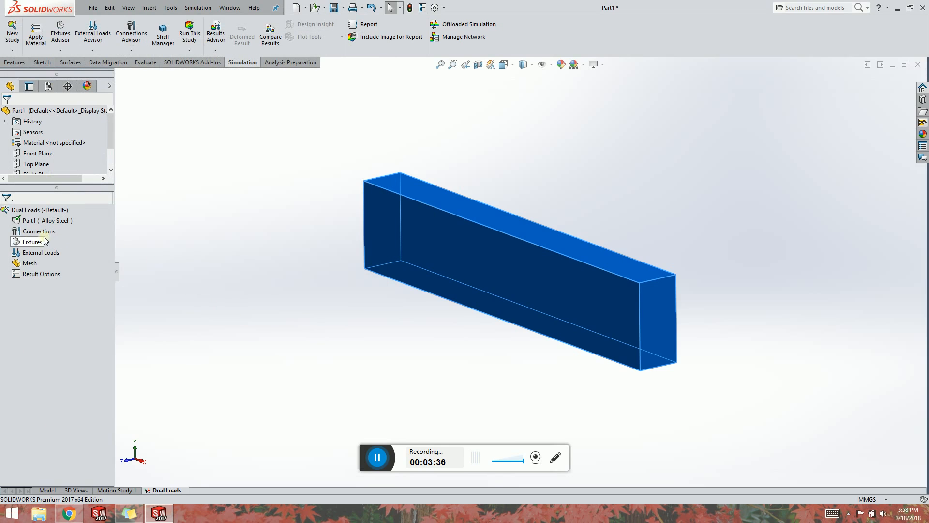
Add a Fixed Geometry fixture to the bar's left end face.
right_click(33, 242)
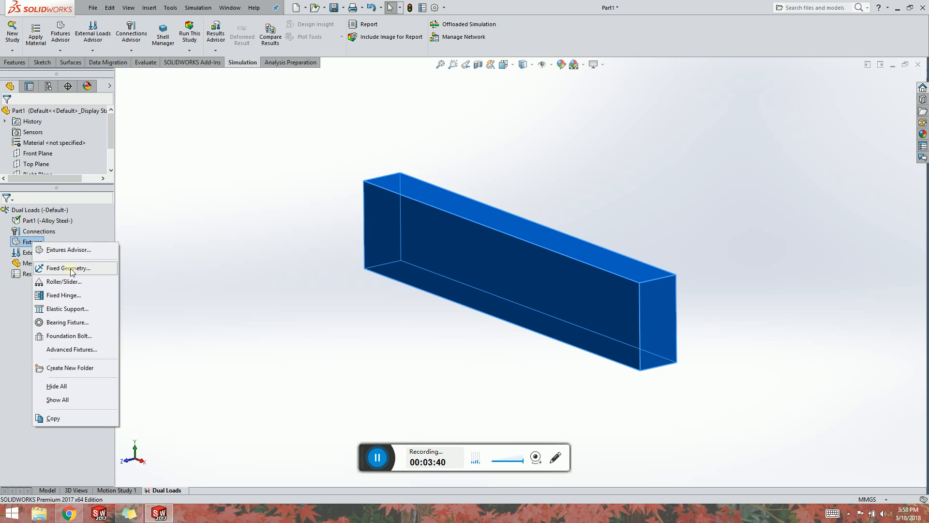
left_click(71, 269)
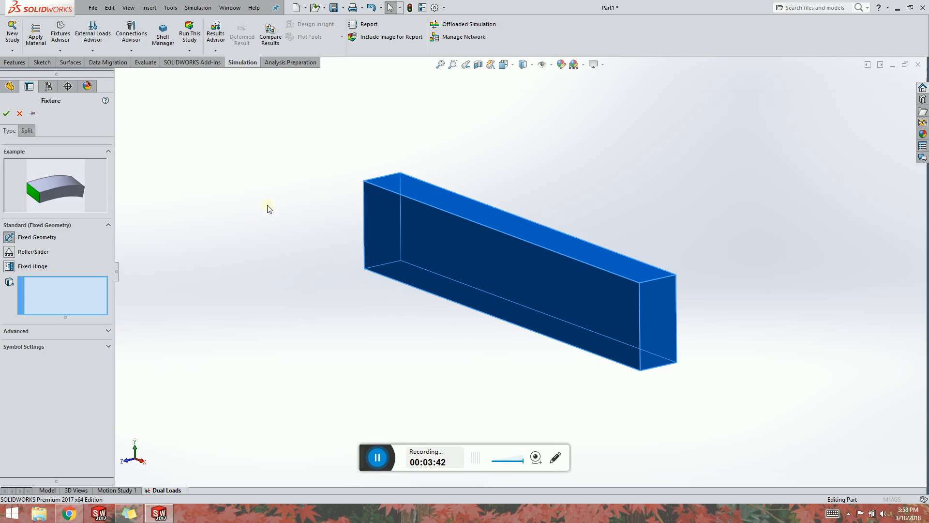
middle_click_drag(284, 204, 230, 205)
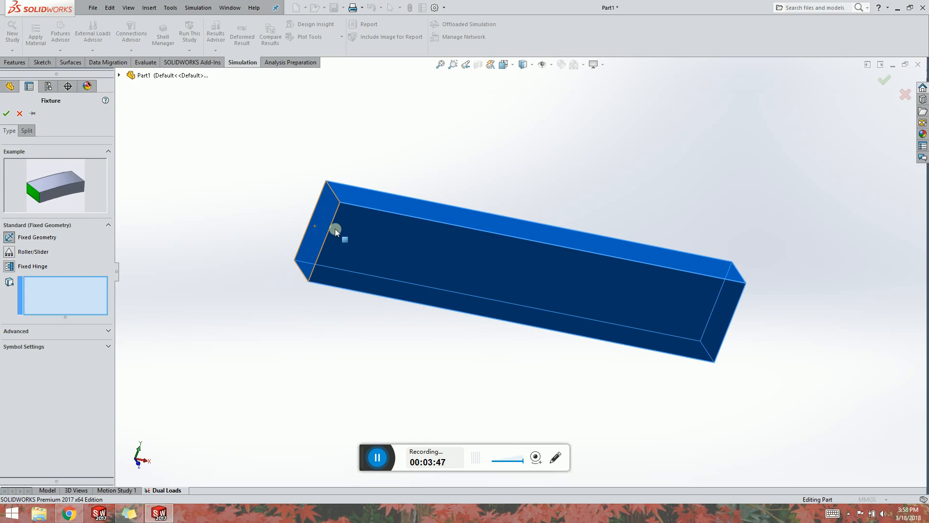
left_click(315, 221)
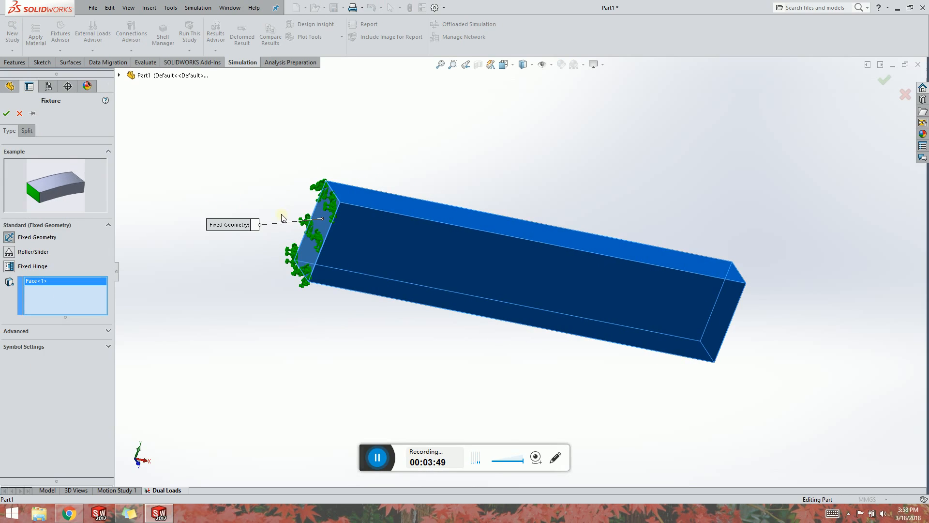
left_click(119, 75)
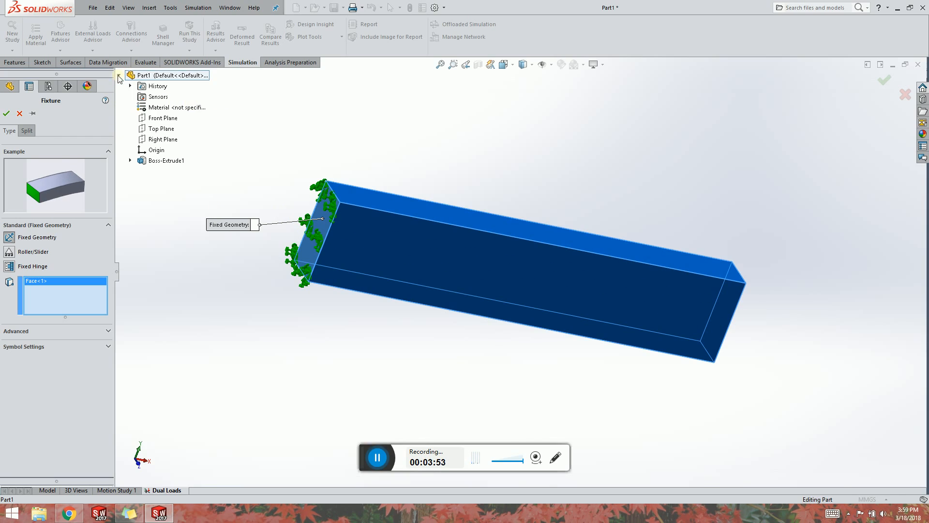
left_click(5, 114)
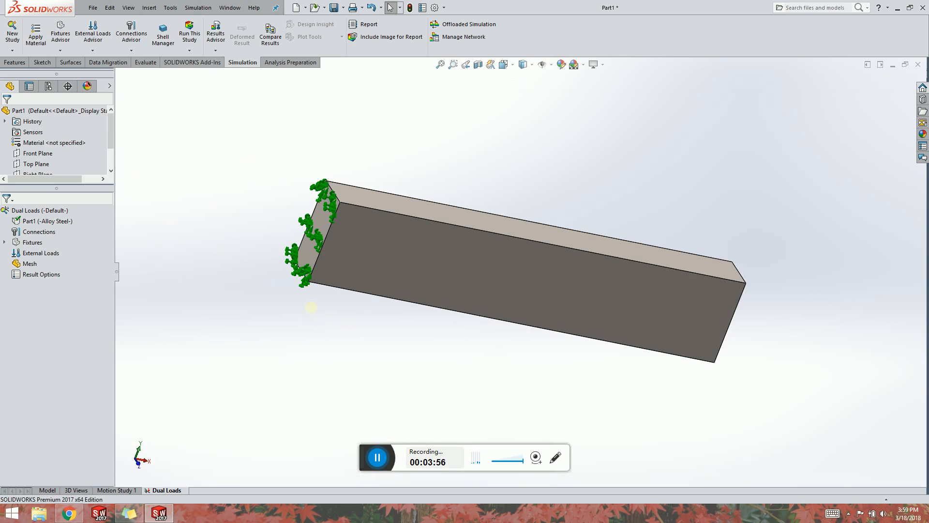
Apply a 10 N force normal to the bar's right end face with the direction reversed.
middle_click_drag(307, 307, 266, 286)
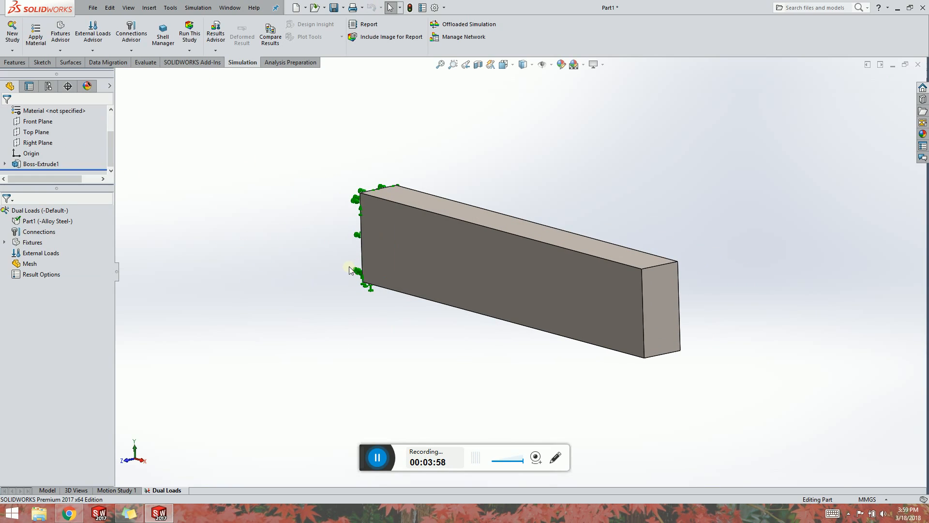
right_click(35, 253)
left_click(76, 269)
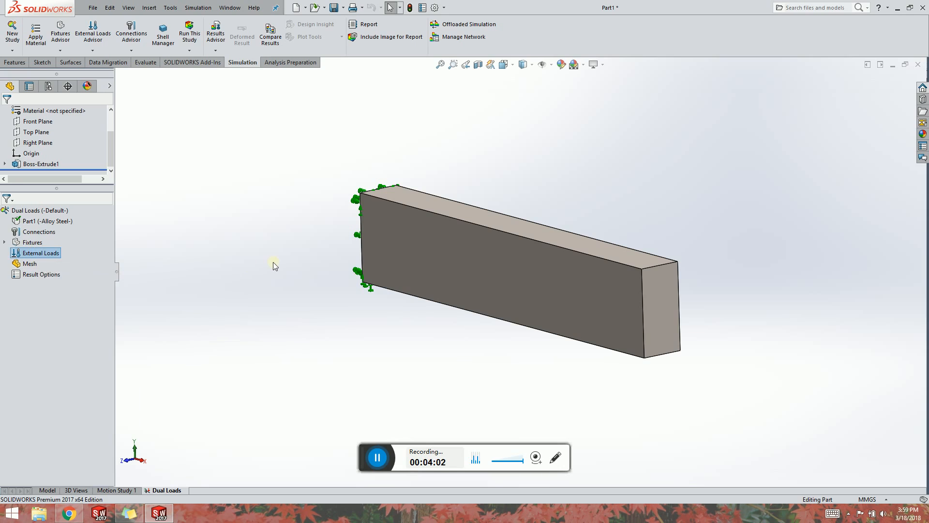
left_click(662, 310)
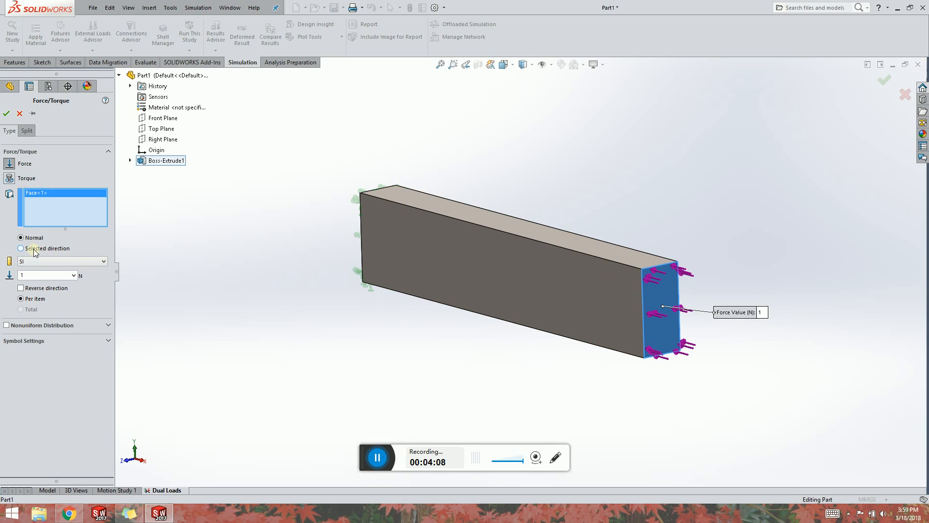
left_click(21, 288)
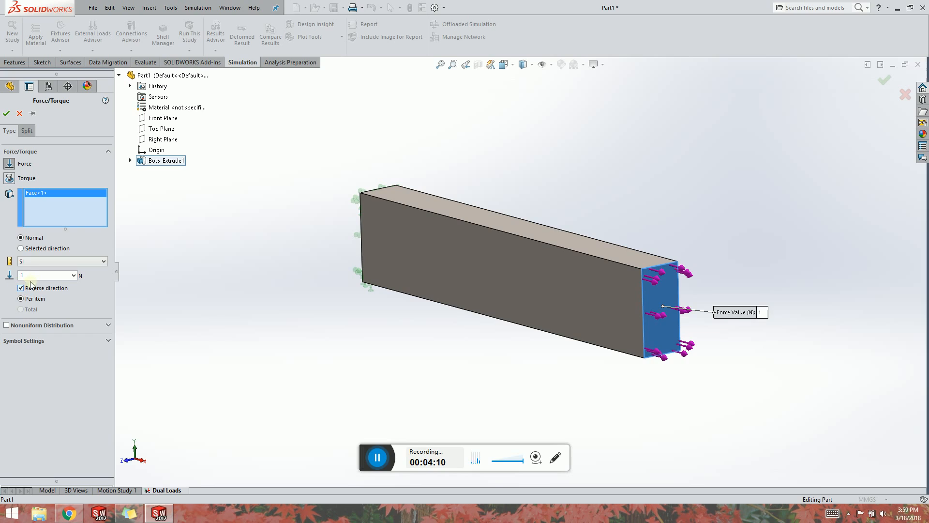
left_click(38, 276)
type("10000")
left_click(6, 114)
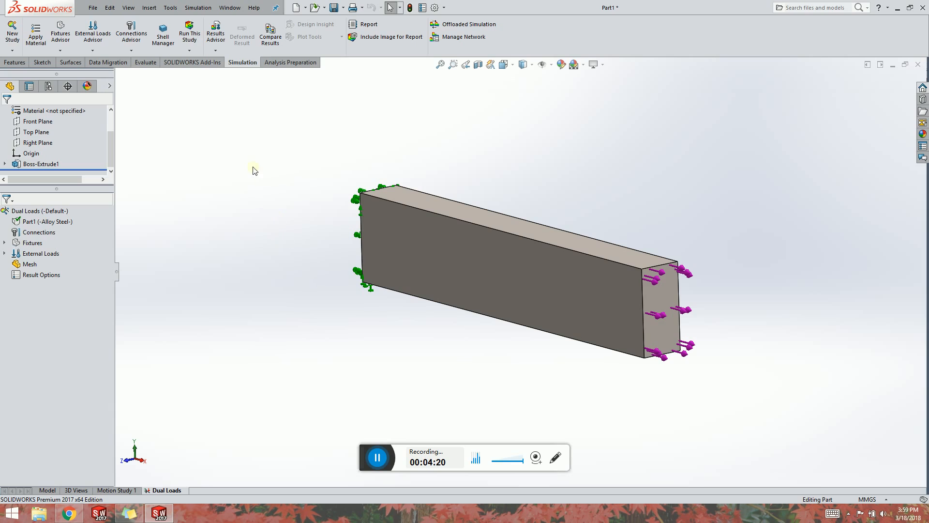
Apply a 2000 N normal force to the bar's top face.
right_click(56, 253)
left_click(78, 268)
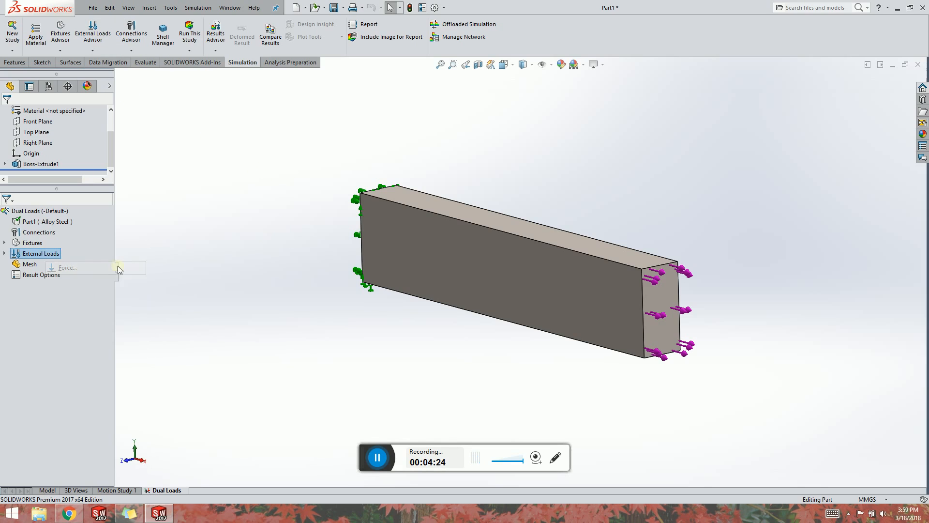
left_click(537, 226)
left_click(540, 231)
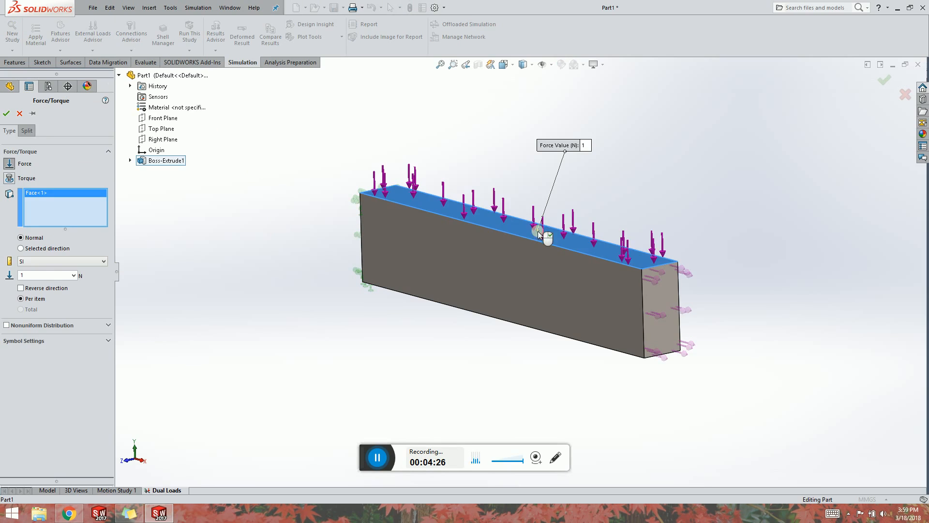
double_click(40, 278)
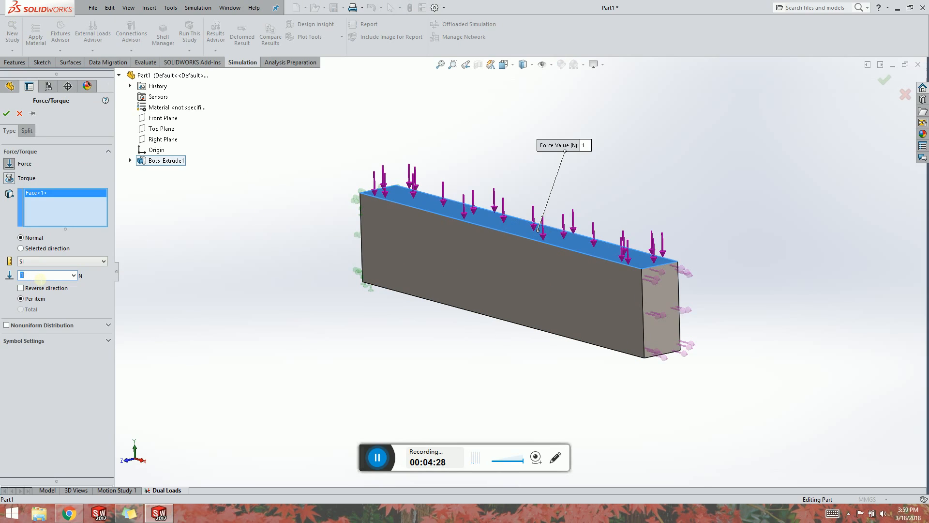
type("2000")
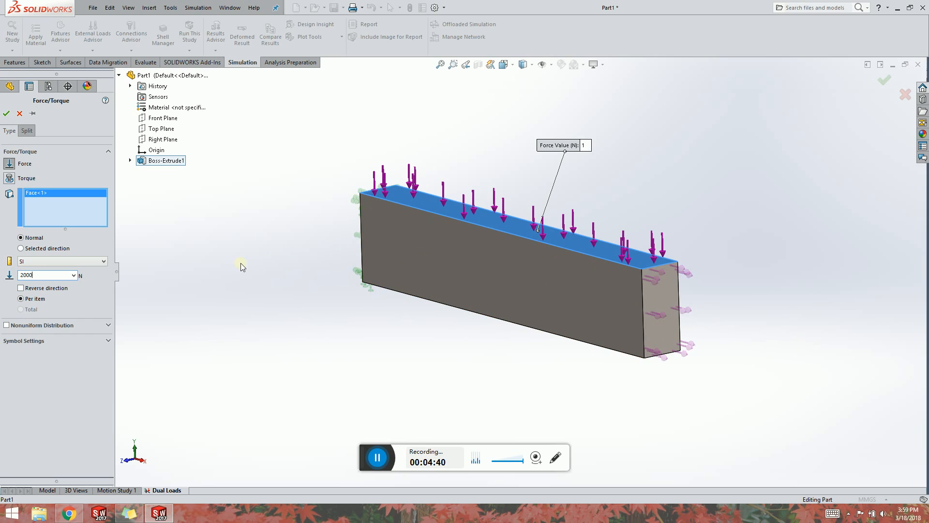
left_click(4, 116)
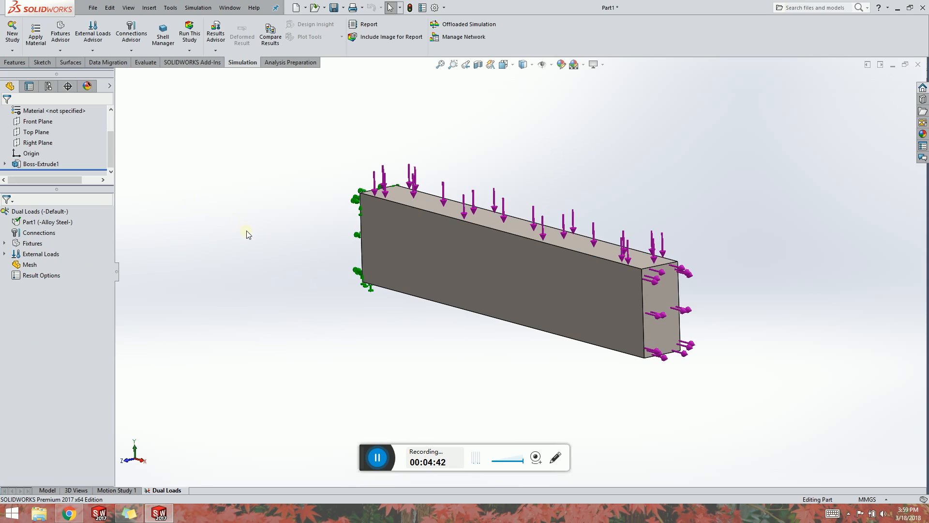
Create a standard mesh for the study with the default density.
left_click(192, 143)
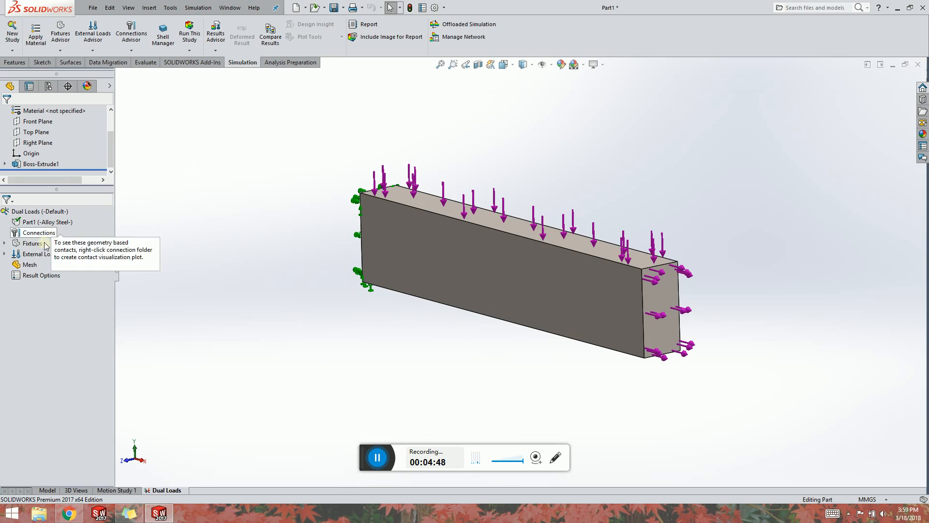
right_click(23, 264)
left_click(89, 313)
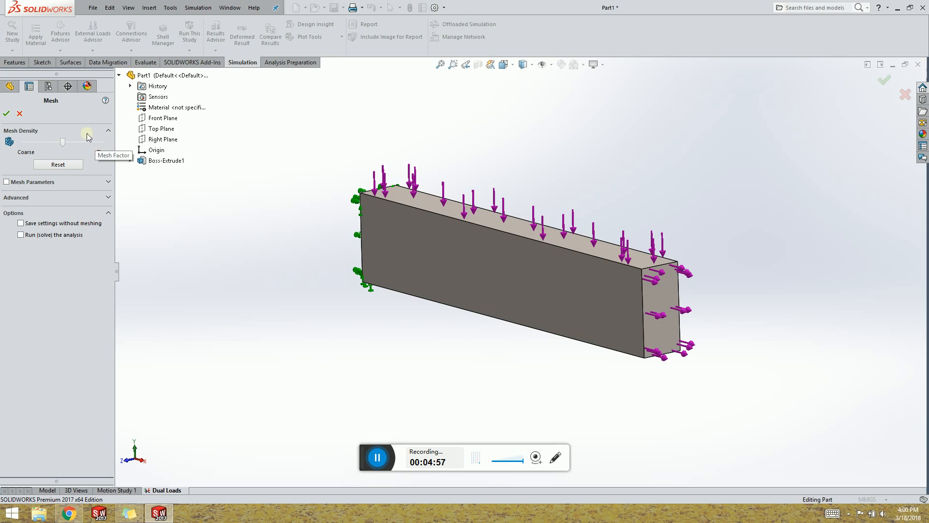
left_click(49, 182)
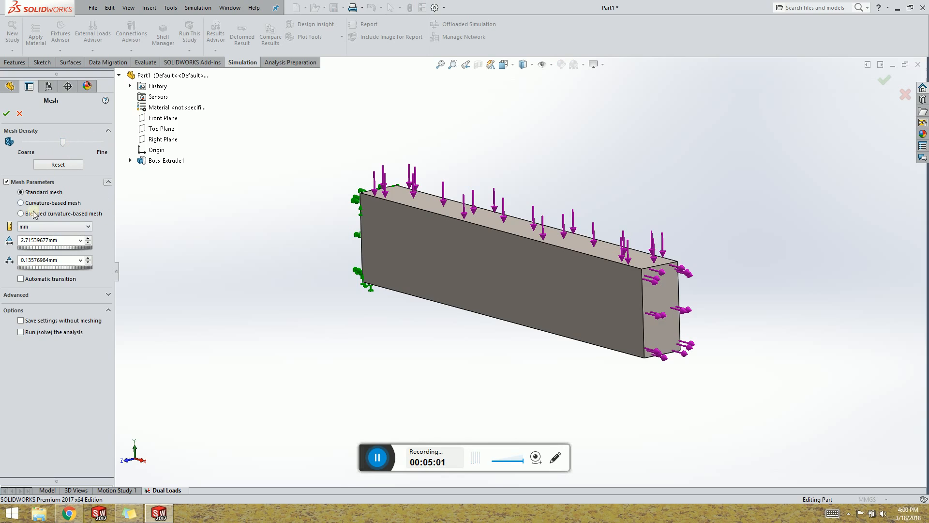
left_click(7, 113)
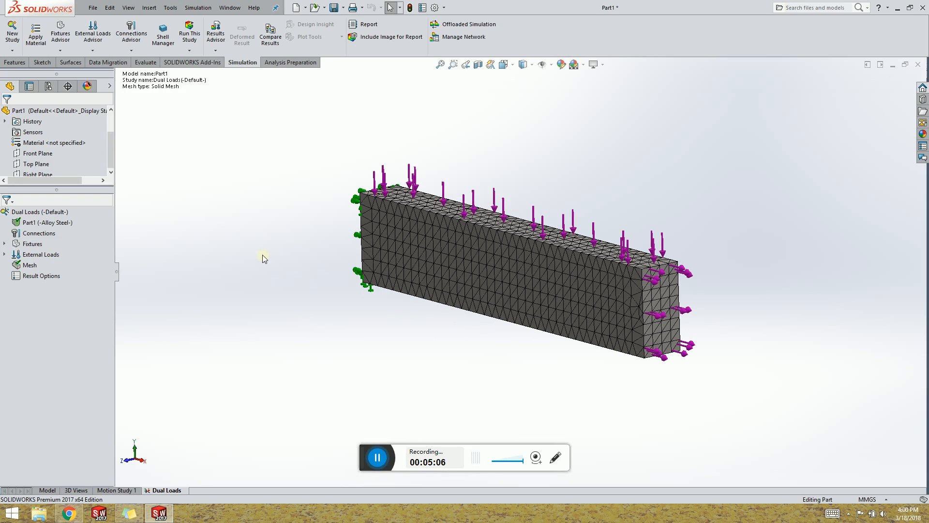
Inspect the meshed bar from the front view, zooming in on the elements.
key("ctrl+1")
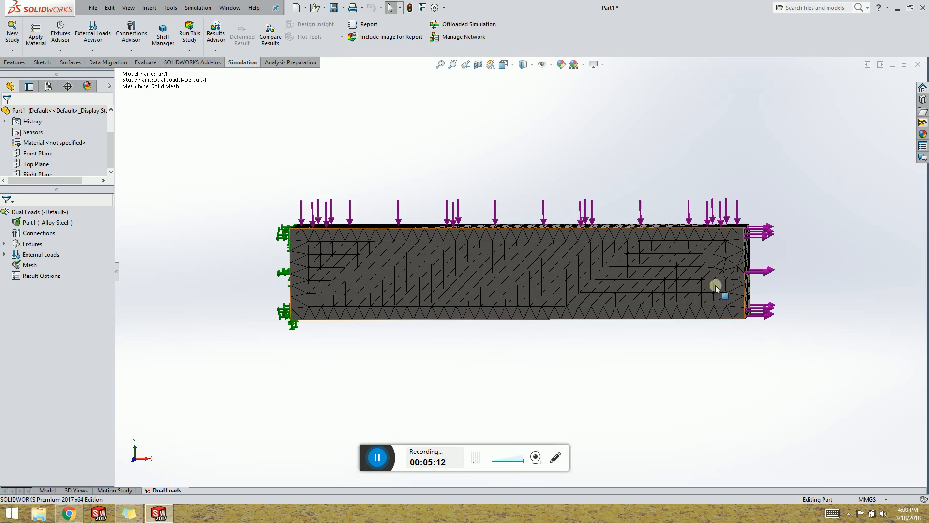
scroll(722, 271, "down", 5)
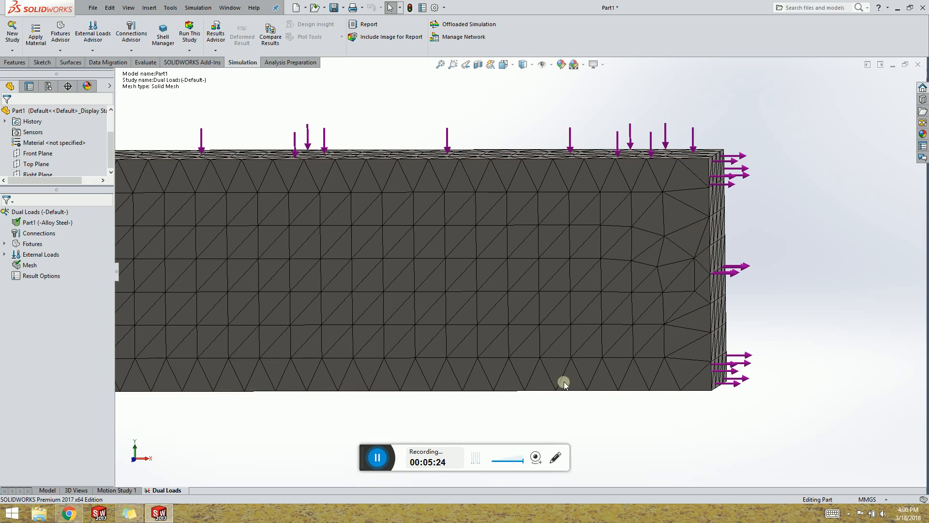
scroll(450, 289, "up", 5)
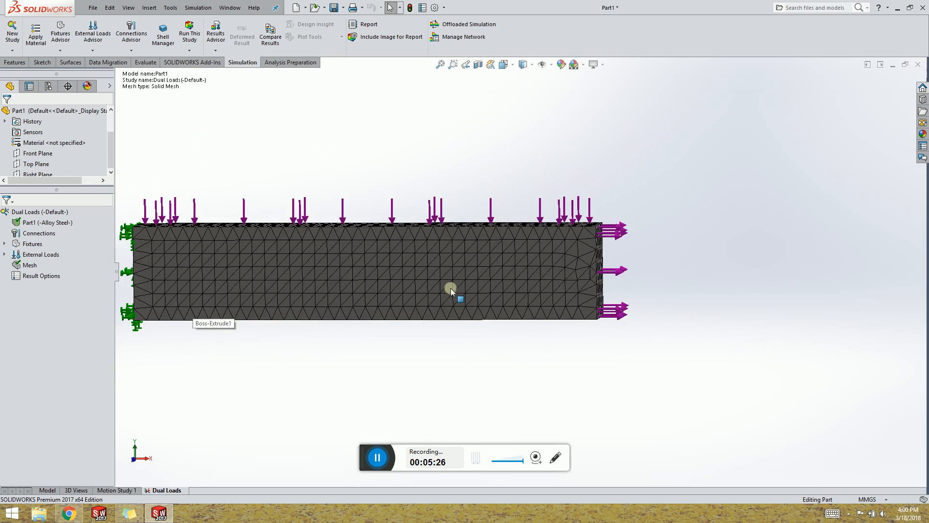
Run the static study on the bar.
middle_click_drag(462, 312, 390, 291)
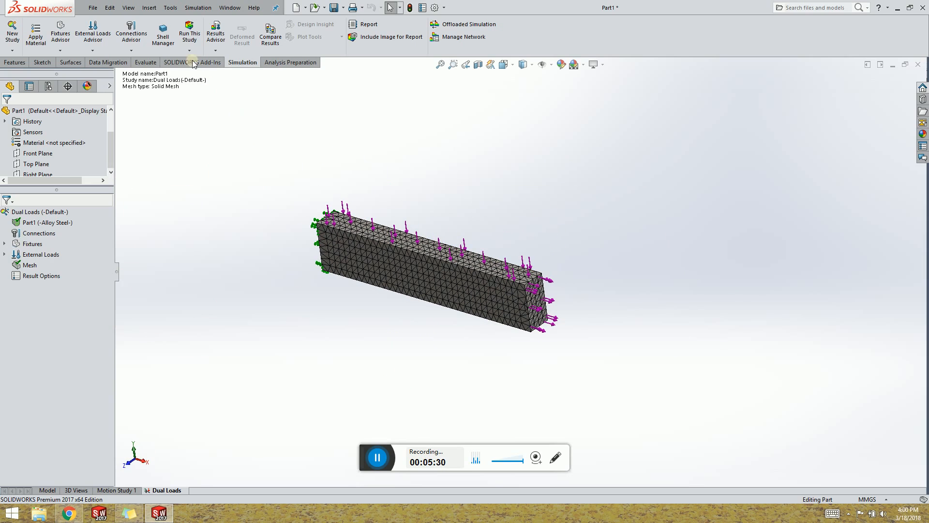
left_click(191, 35)
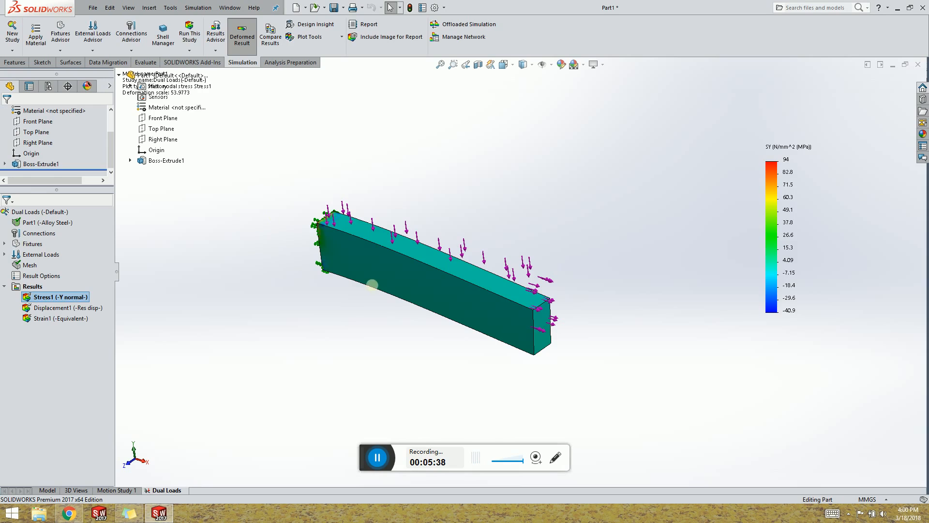
Toggle the deformed-shape display of the stress result off and on to compare the bending.
middle_click_drag(428, 340, 524, 253)
left_click(242, 33)
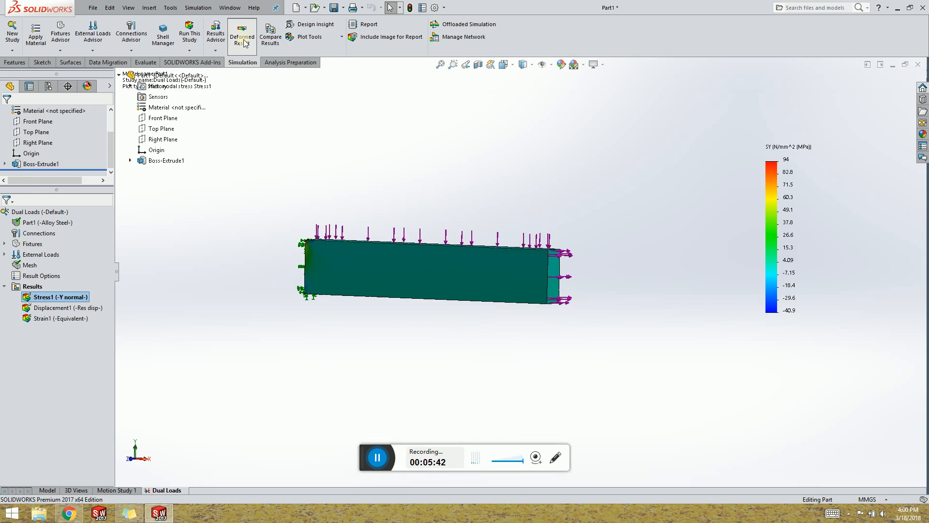
middle_click_drag(503, 354, 542, 349)
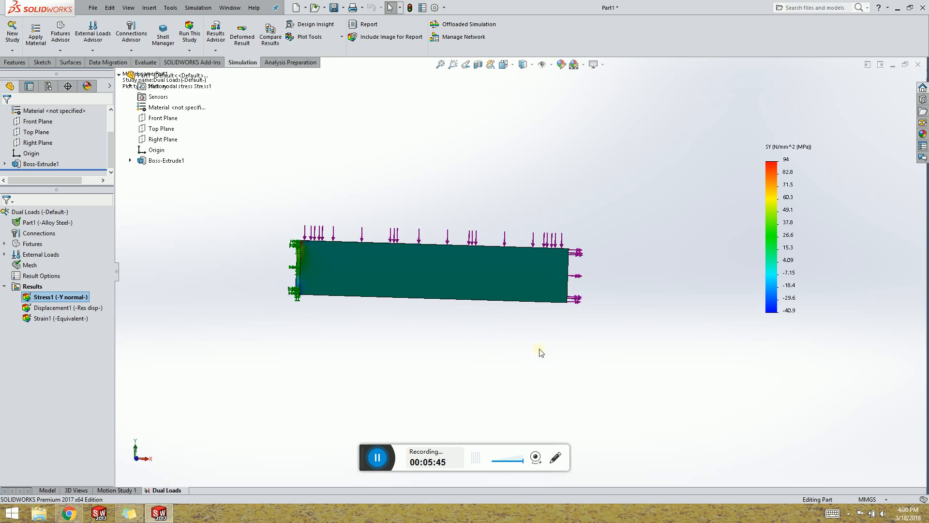
left_click(242, 33)
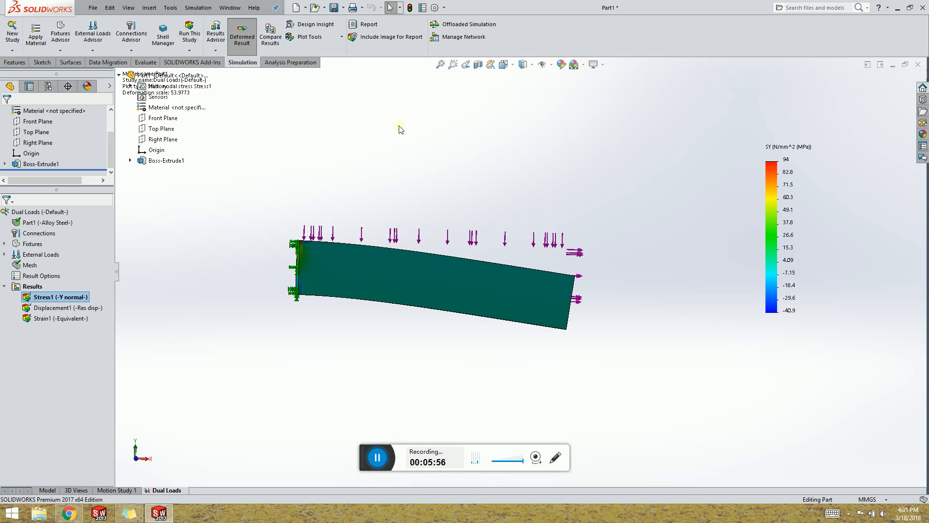
left_click(243, 39)
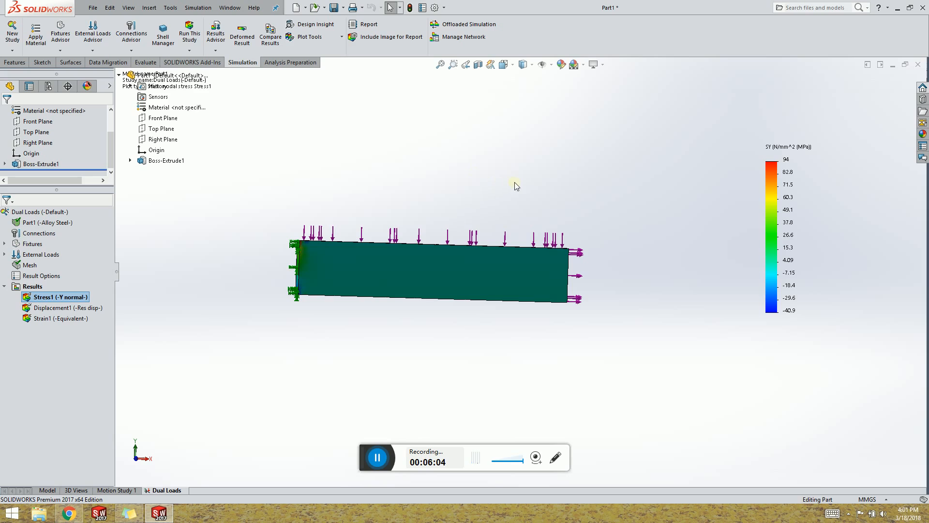
middle_click_drag(516, 186, 447, 250)
scroll(420, 220, "down", 2)
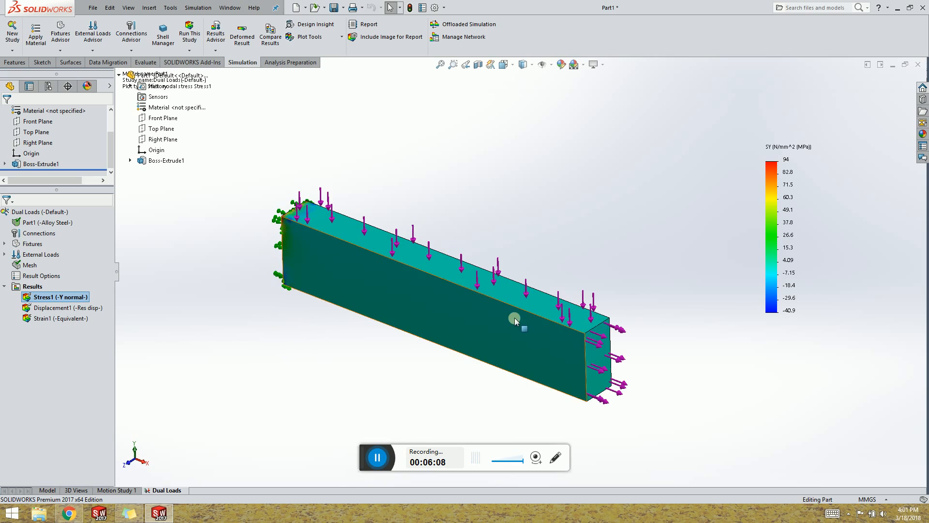
scroll(514, 320, "down", 1)
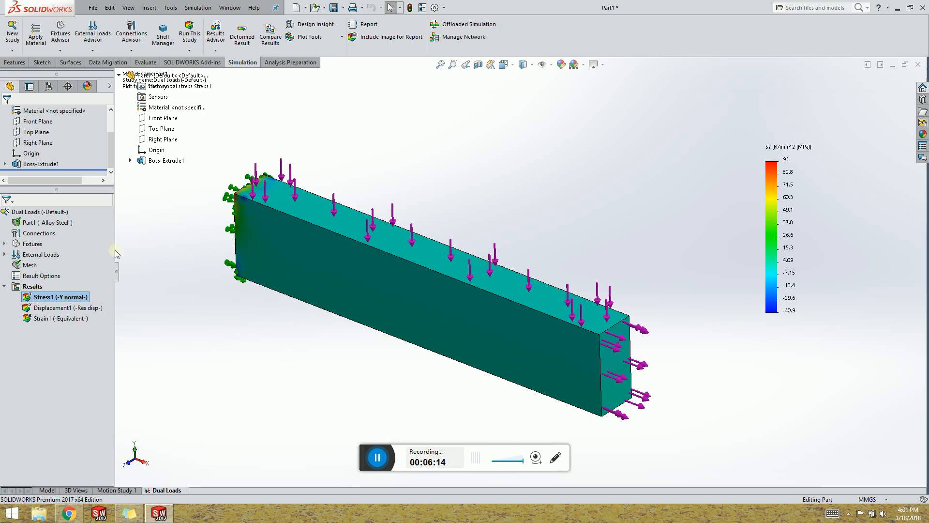
Change the stress plot to show SX: X Normal Stress.
double_click(70, 296)
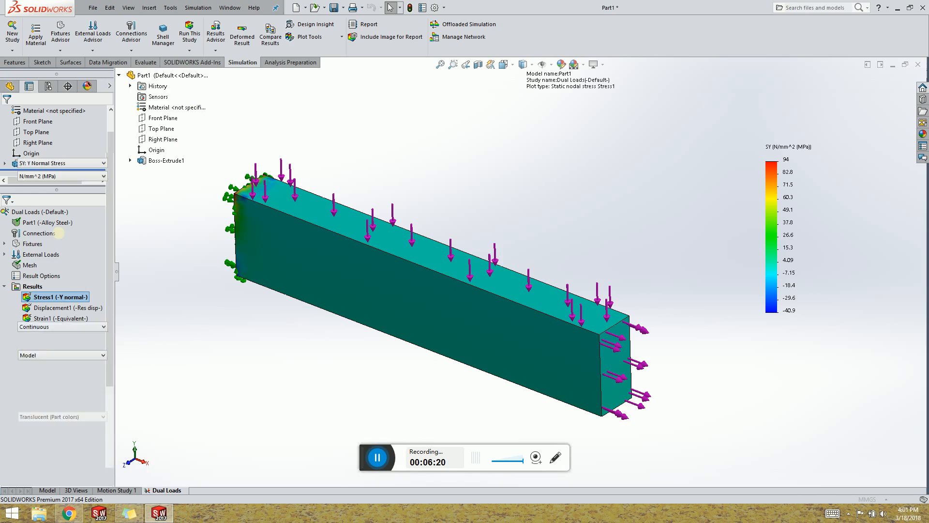
left_click(77, 164)
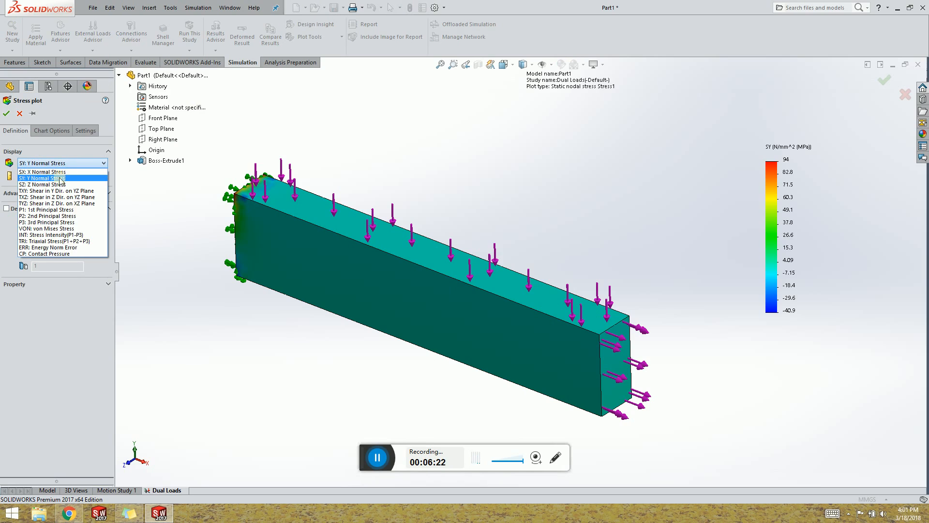
left_click(54, 172)
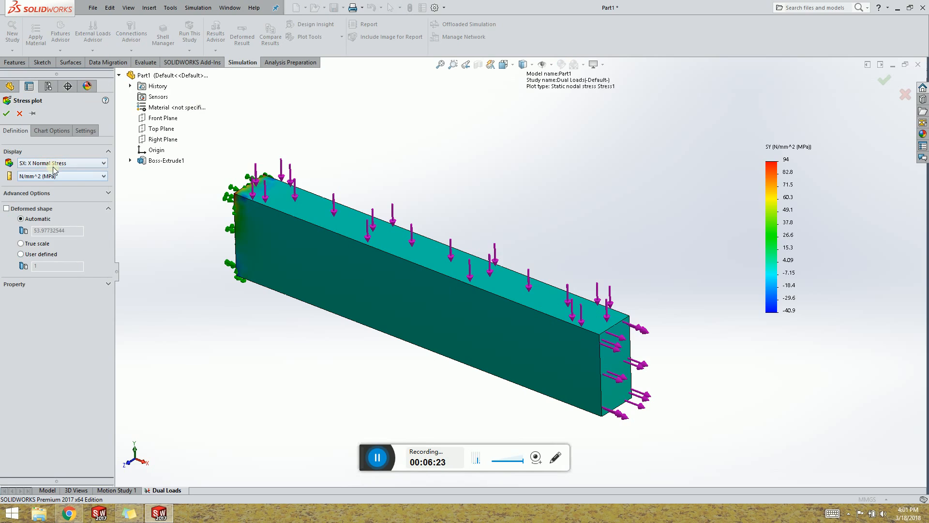
left_click(6, 113)
middle_click_drag(332, 296, 253, 260)
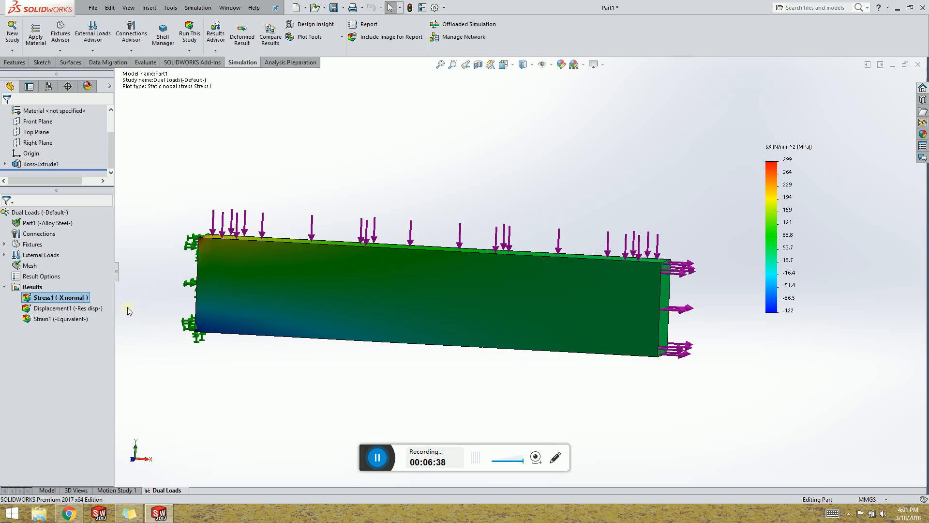
Open the displacement plot and edit its definition to show UY: Y Displacement.
double_click(58, 313)
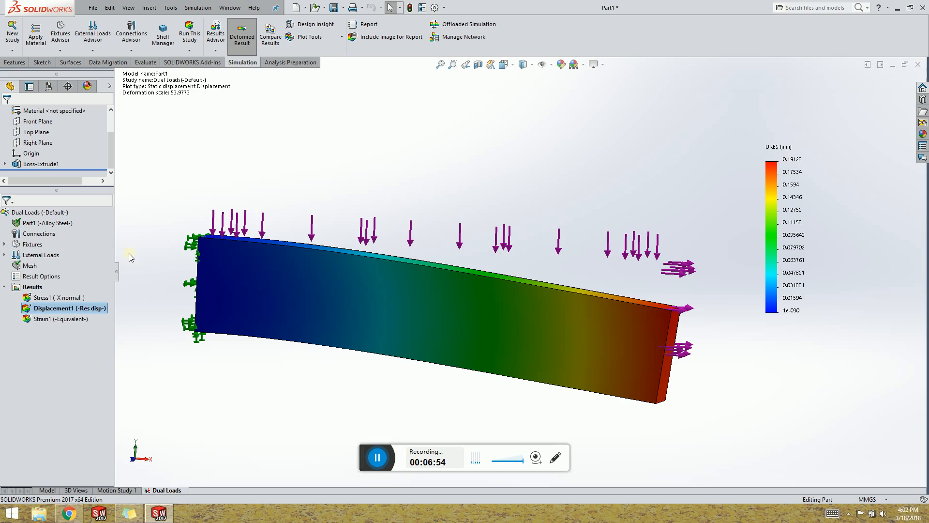
left_click(70, 308)
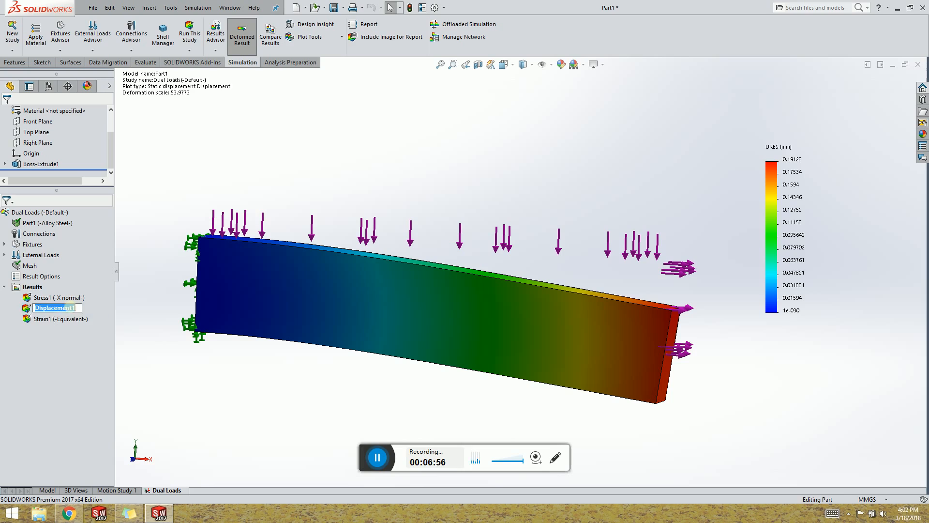
right_click(70, 308)
key("Escape")
right_click(77, 307)
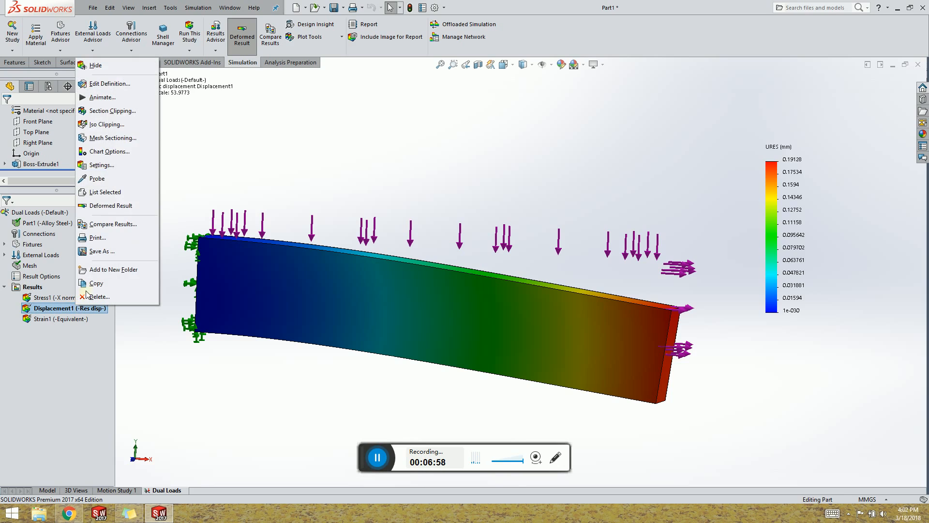
left_click(117, 84)
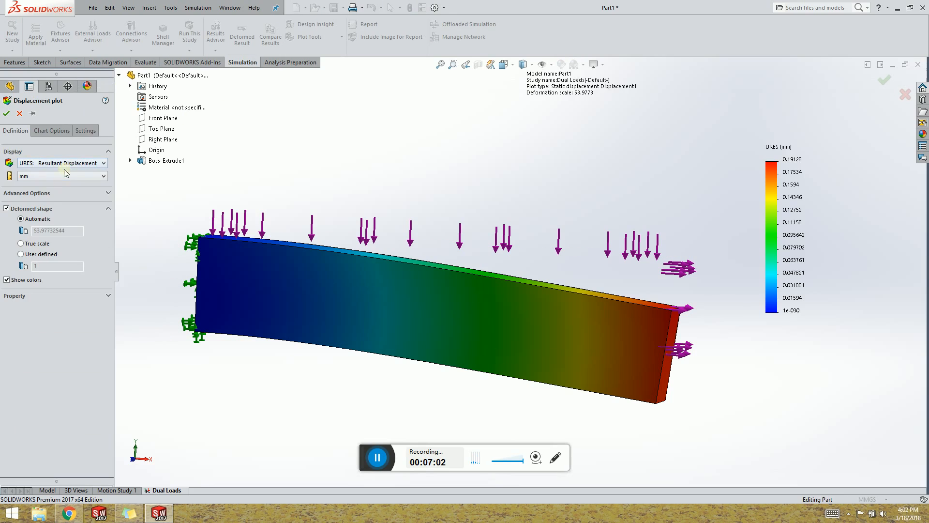
left_click(65, 164)
left_click(58, 172)
left_click(58, 164)
left_click(58, 179)
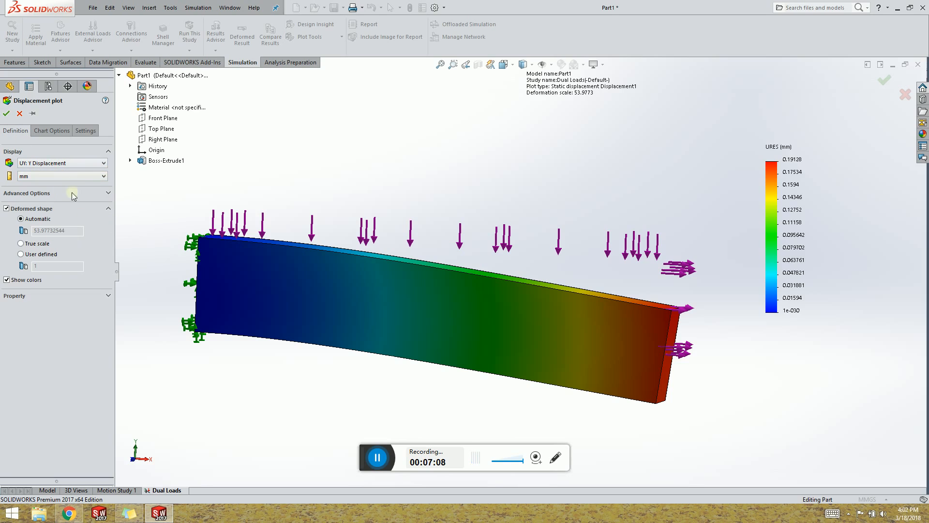
left_click(7, 114)
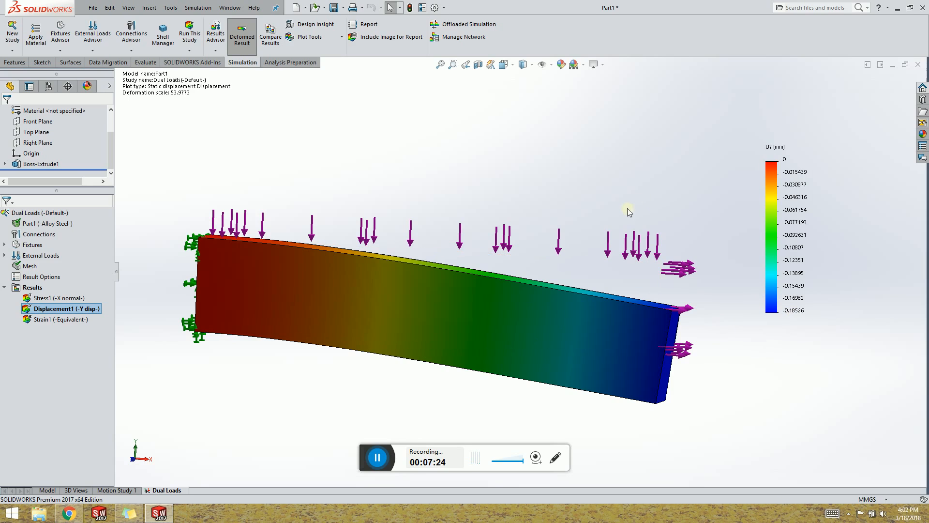
middle_click_drag(506, 305, 369, 161)
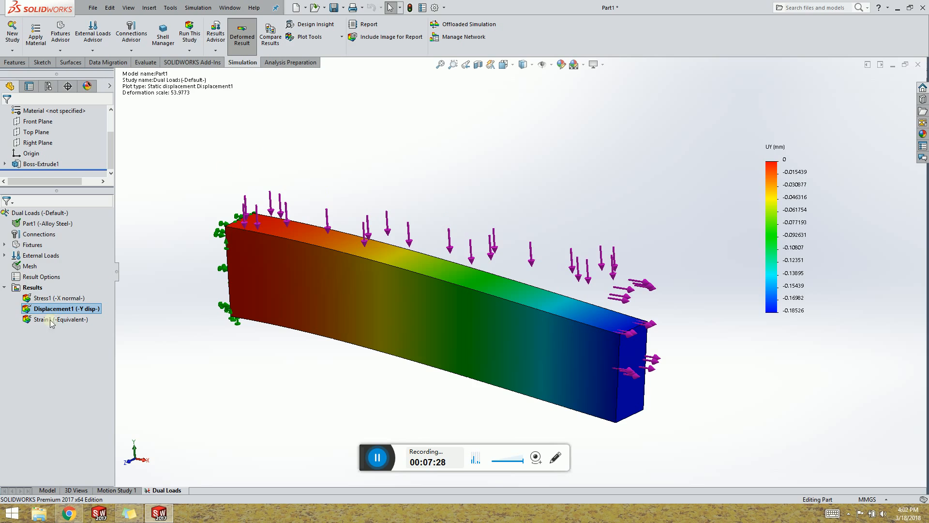
middle_click_drag(364, 164, 405, 168)
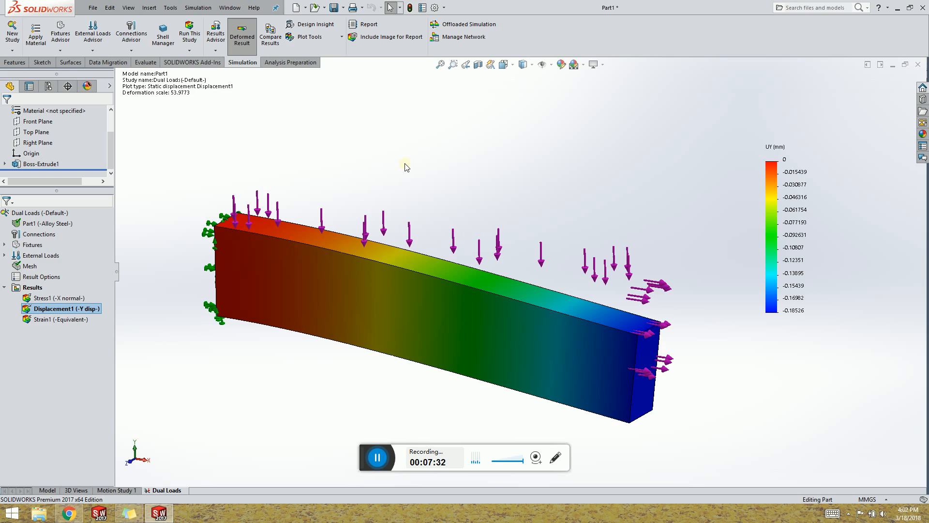